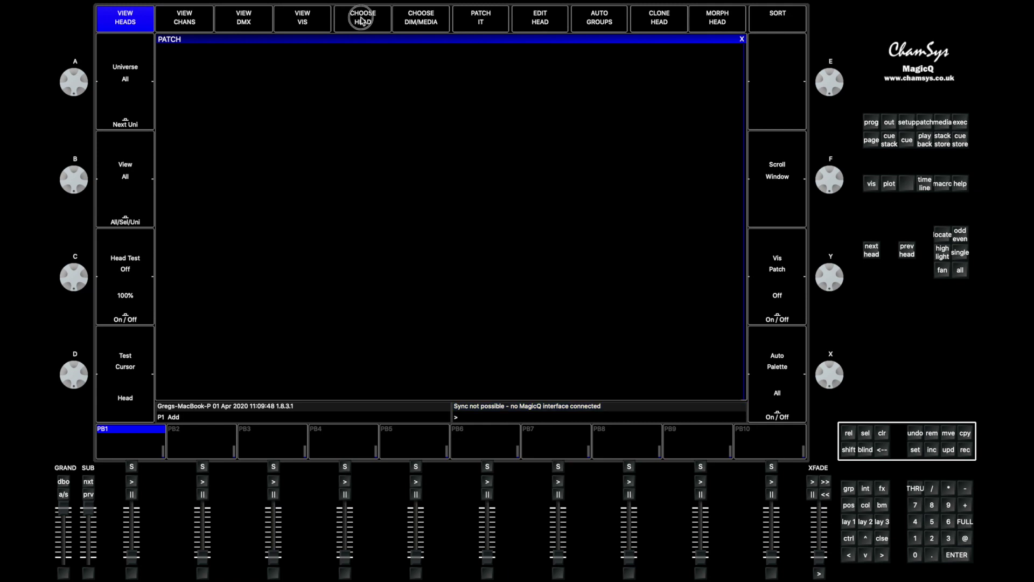
- Choose the Robe Pointe head in Mode 1 from the head library for patching
left_click(362, 17)
type("robe")
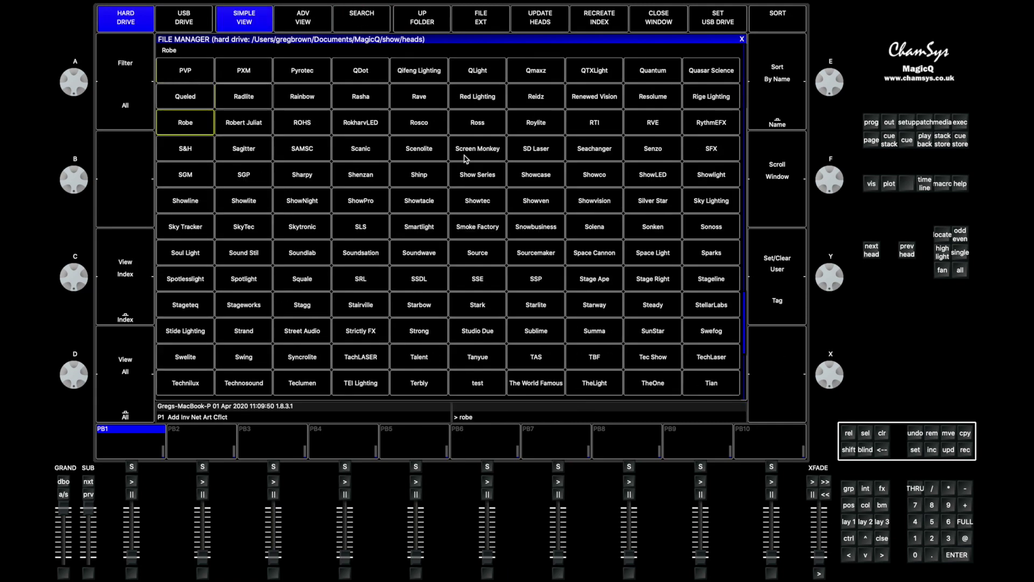
key("Return")
type("pointe")
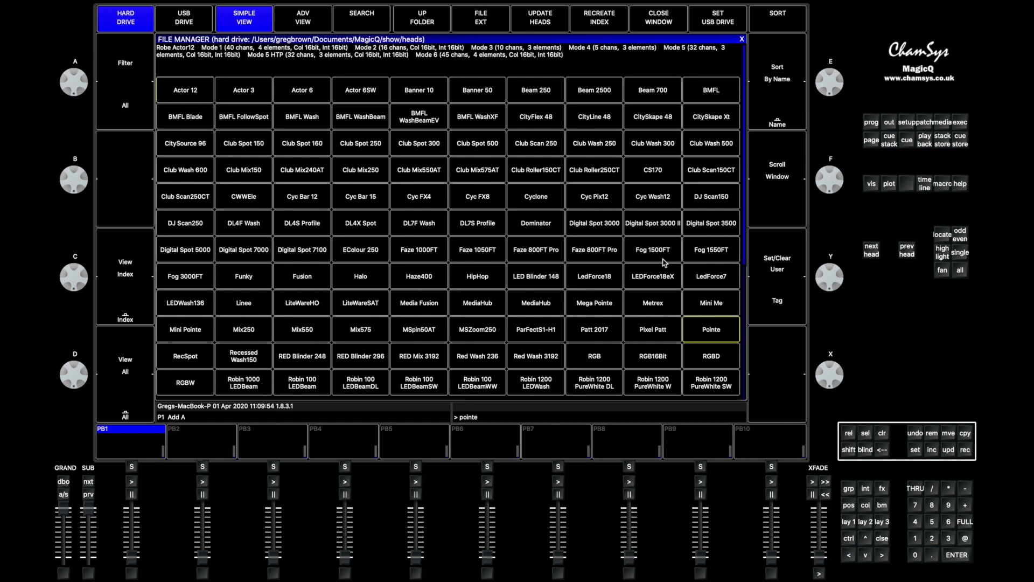
left_click(719, 332)
left_click(397, 171)
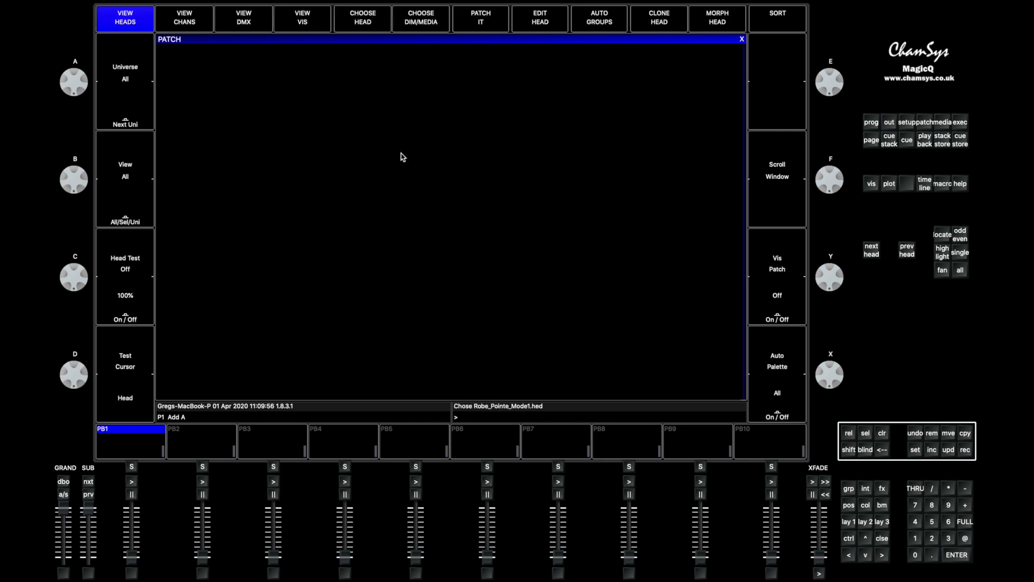
- Patch four Robe Pointe Mode1 heads at the next free DMX address
left_click(477, 20)
type("4")
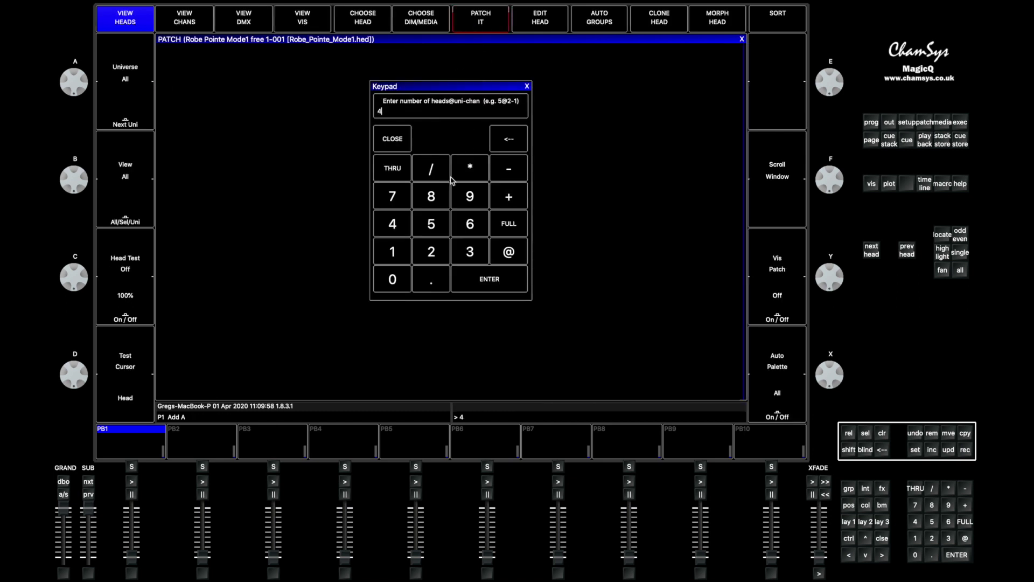
key("Return")
left_click(392, 178)
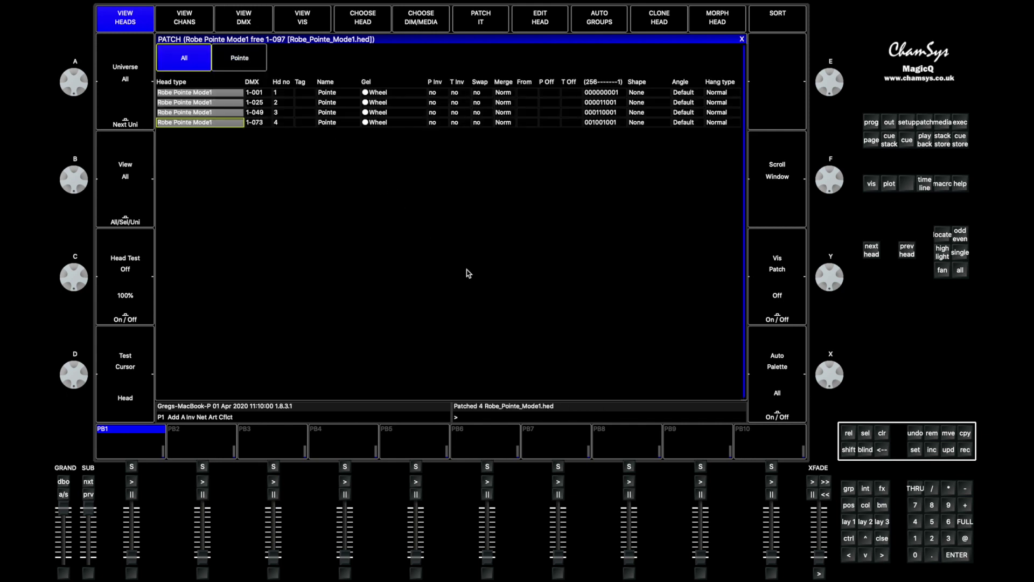
- Select and locate the Pointe group, and add the circle position FX to it
left_click(847, 522)
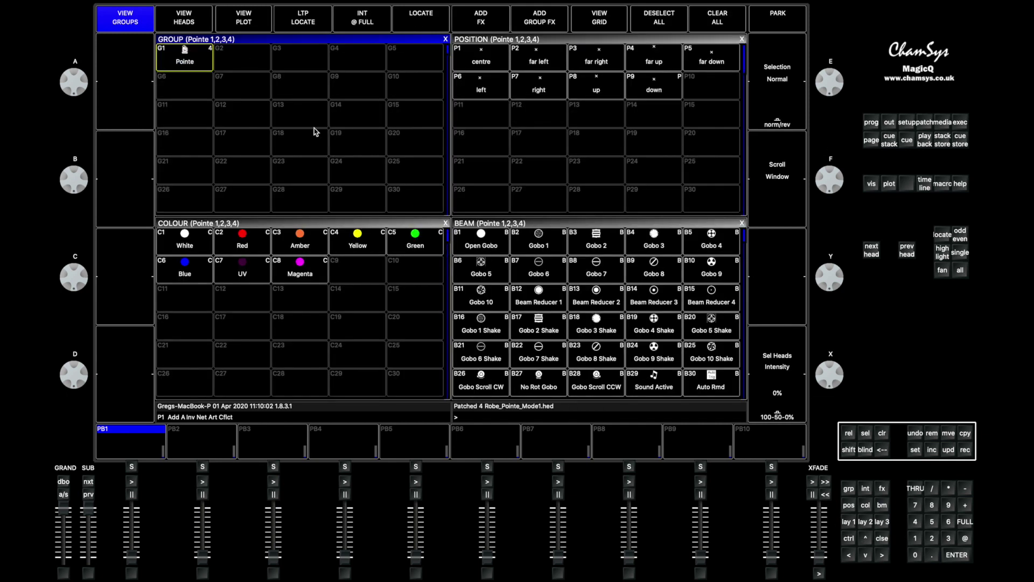
left_click(184, 58)
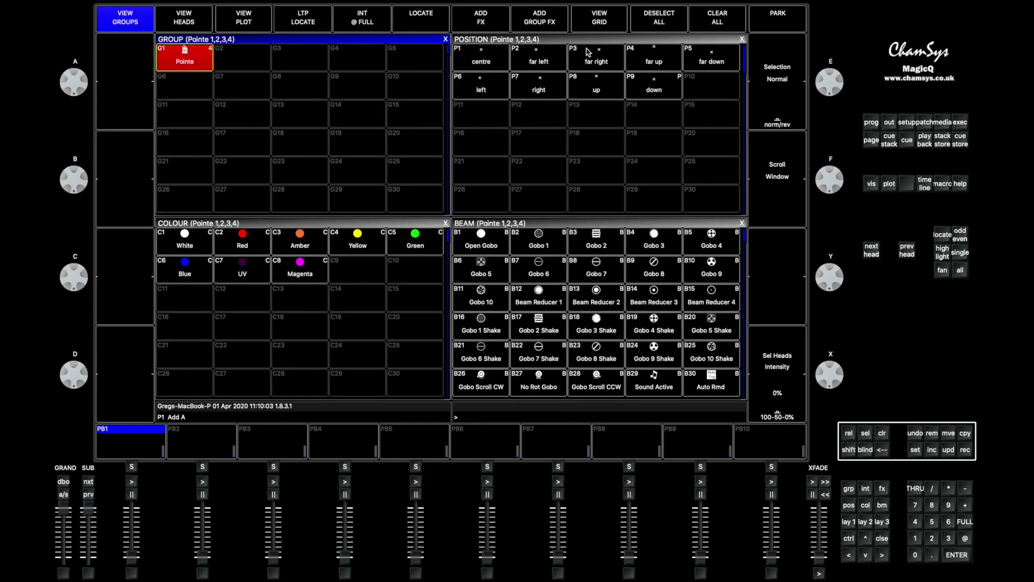
left_click(414, 17)
left_click(492, 21)
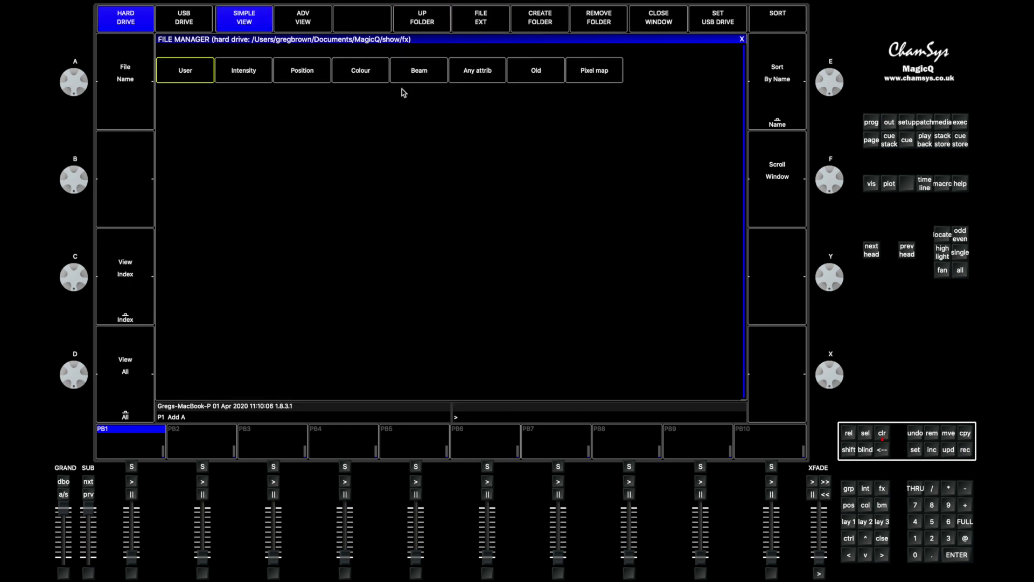
left_click(305, 79)
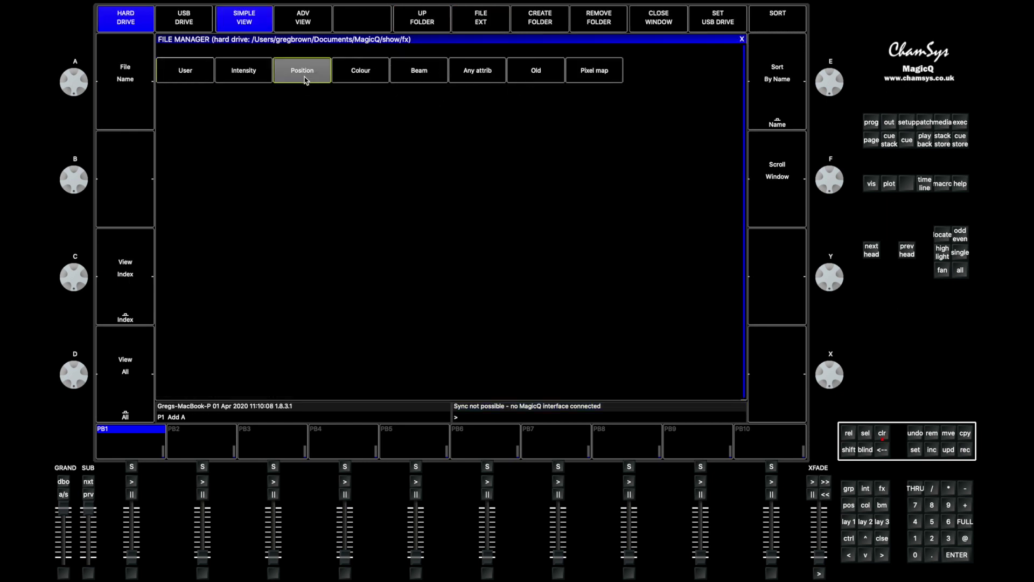
left_click(285, 105)
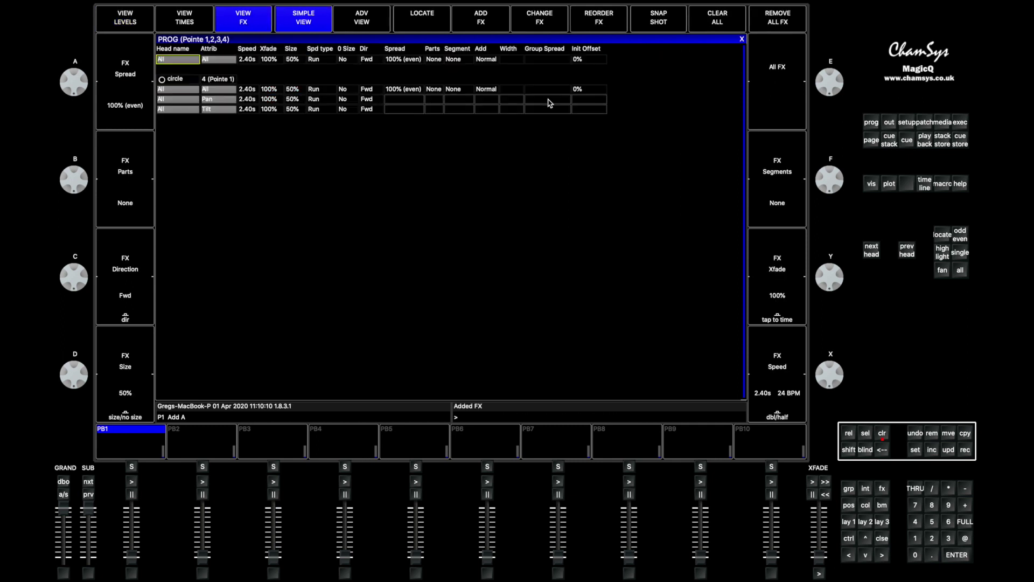
- Record the circle effect to playback 1 and name the playback FX1
left_click(965, 449)
left_click(150, 452)
left_click(914, 452)
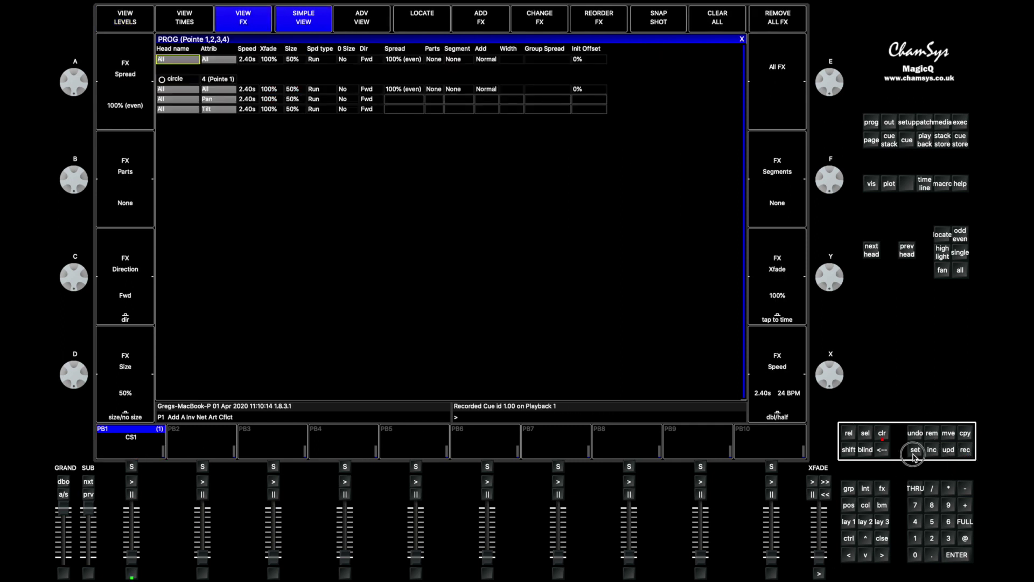
left_click(158, 447)
type("E")
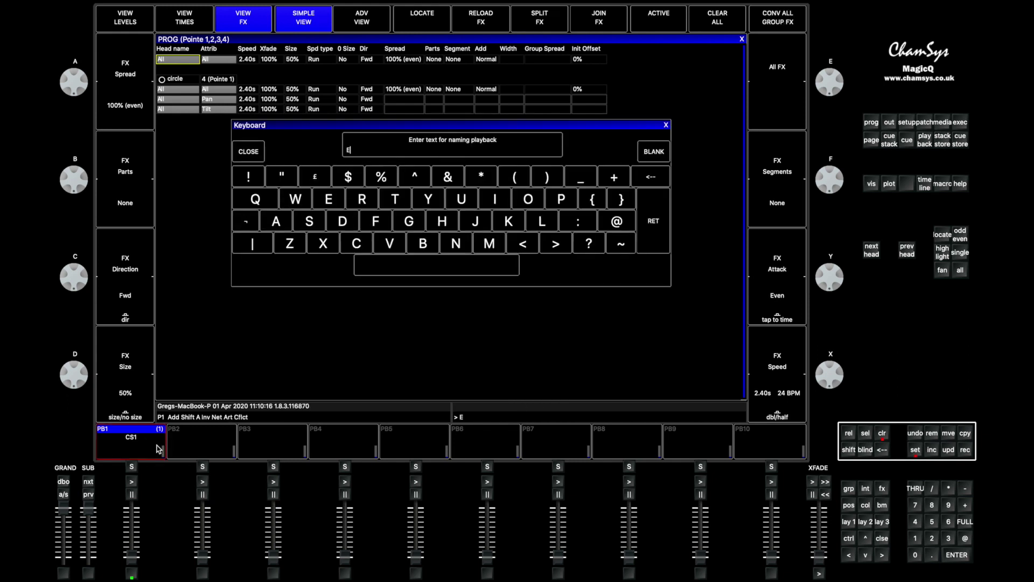
type("X1")
key("Return")
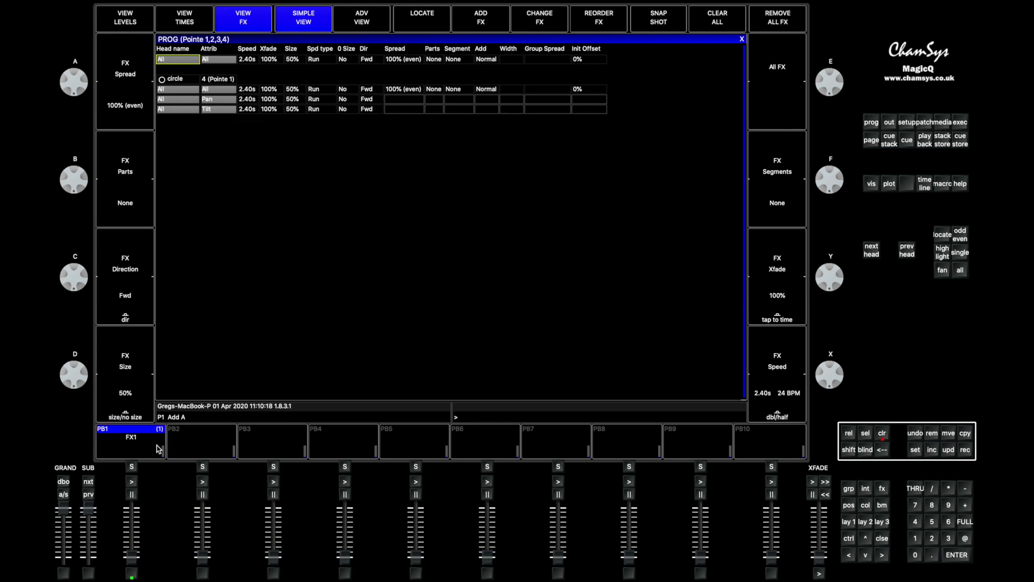
- Clear the programmer, run playback FX1 and pull its fader back down
left_click(881, 433)
left_click(848, 521)
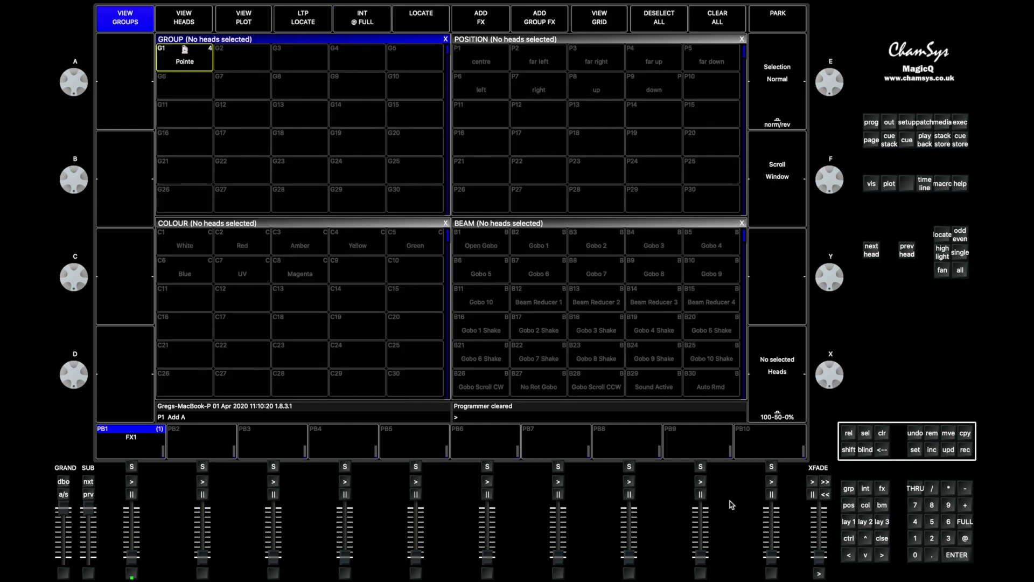
left_click(131, 486)
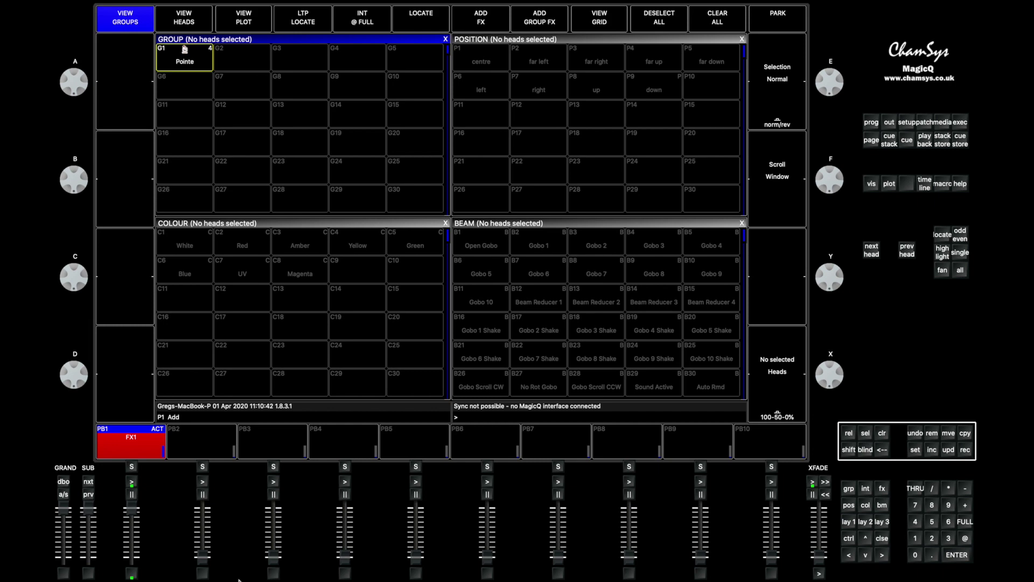
left_click_drag(131, 509, 131, 556)
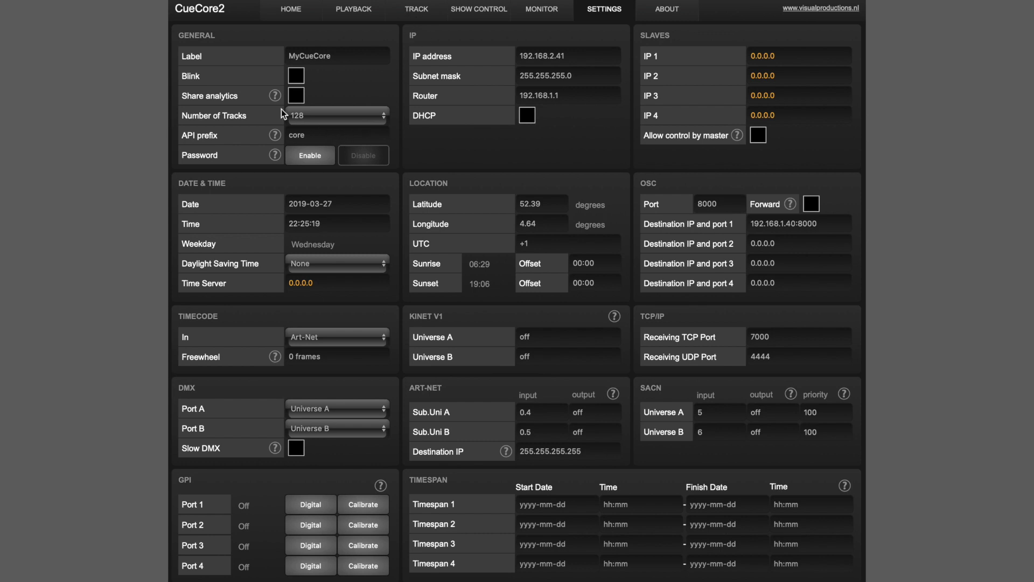
- Switch to the CueCore2 settings and review the Number of Tracks options, keeping 128
left_click_drag(186, 116, 268, 115)
left_click(306, 116)
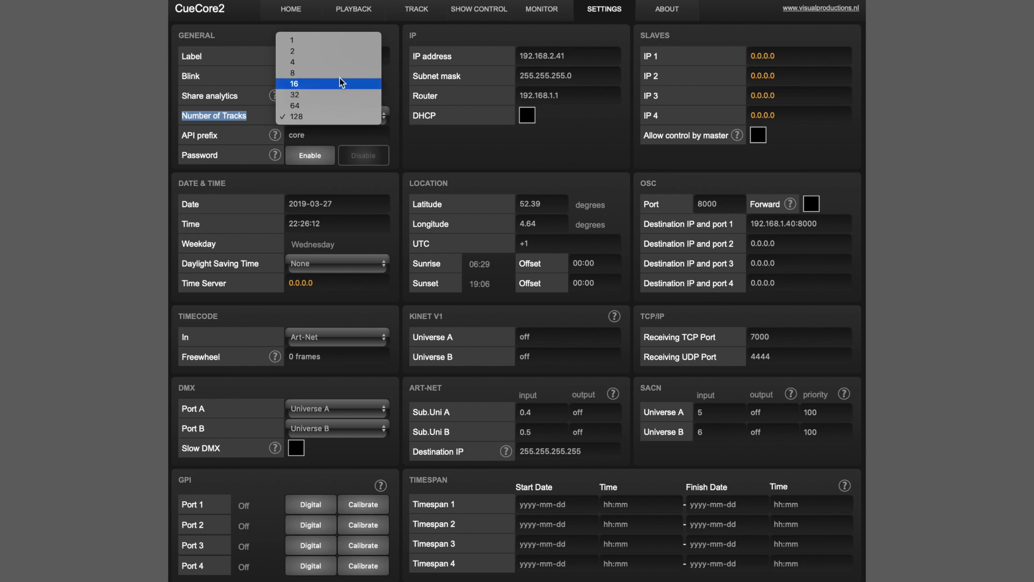
left_click(337, 118)
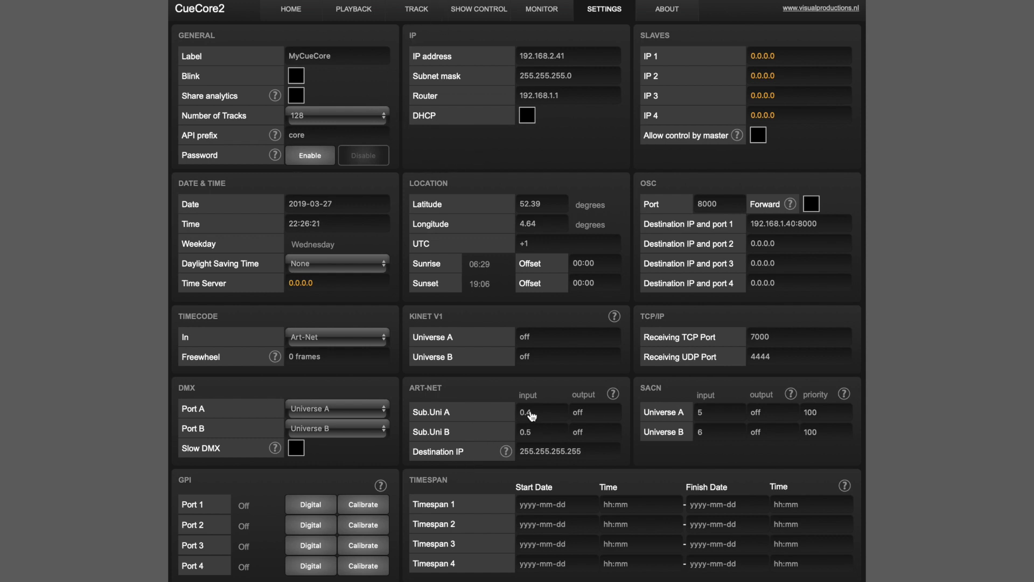
- Open the CueCore2 track list and select the empty track 50
left_click(425, 15)
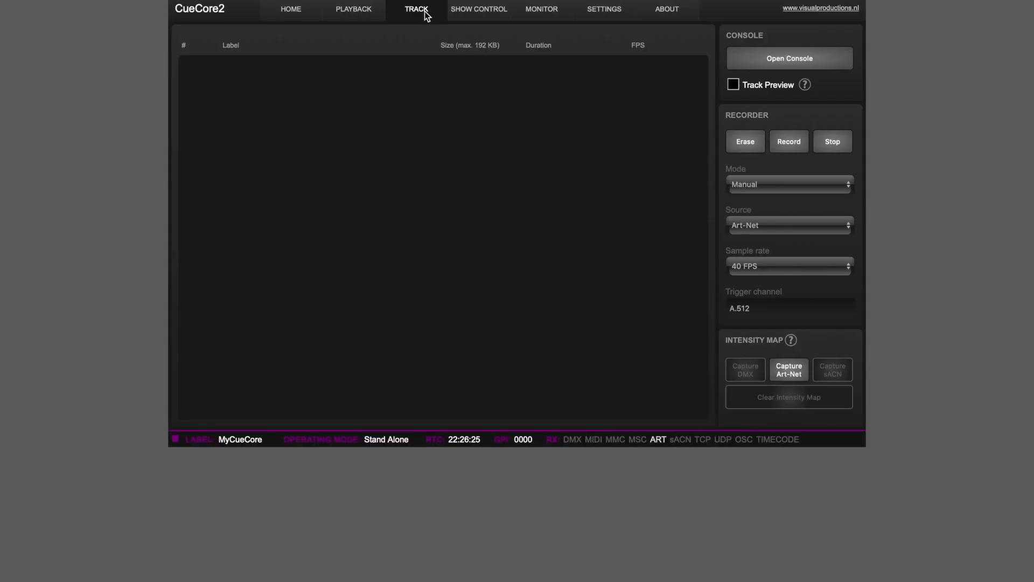
scroll(389, 260, "down", 4)
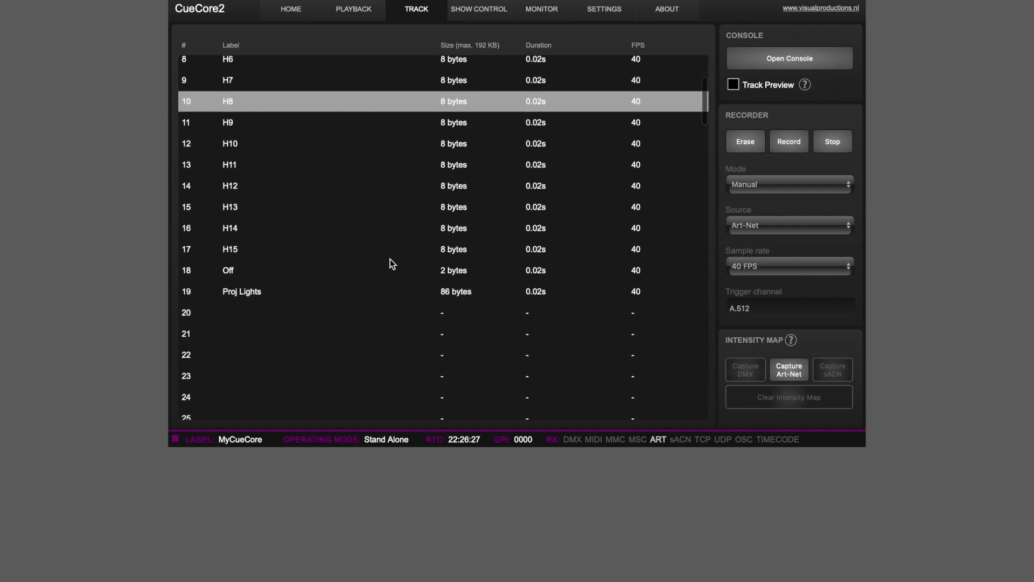
scroll(389, 259, "up", 4)
left_click(390, 259)
scroll(389, 259, "down", 4)
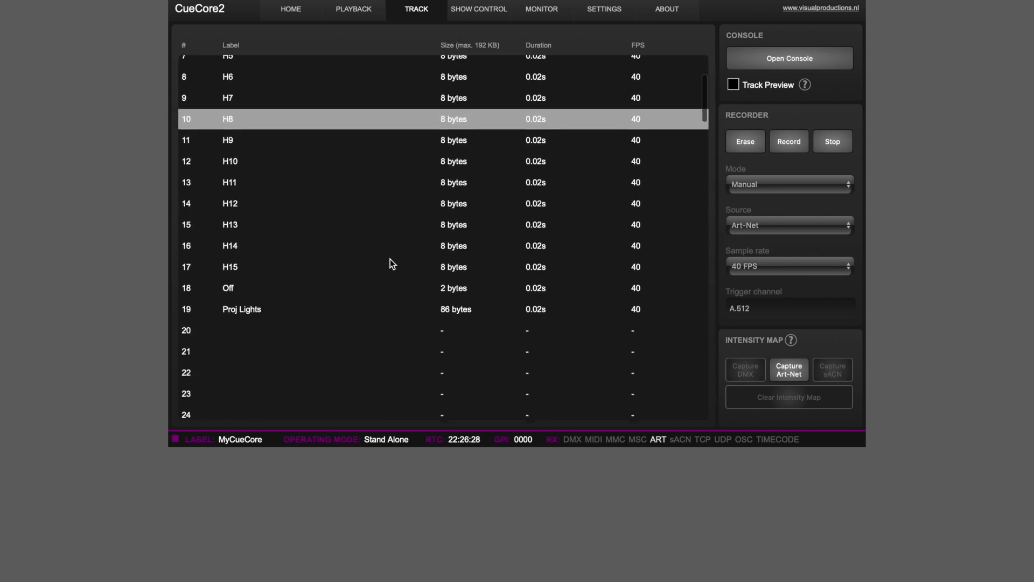
scroll(359, 159, "up", 3)
left_click(388, 376)
scroll(390, 364, "down", 4)
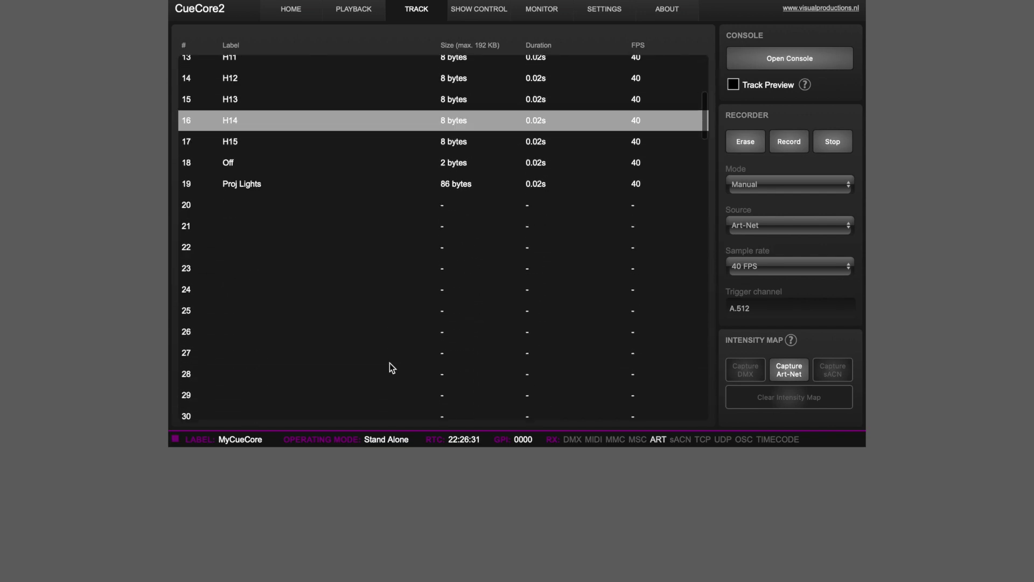
left_click(390, 367)
scroll(403, 218, "down", 6)
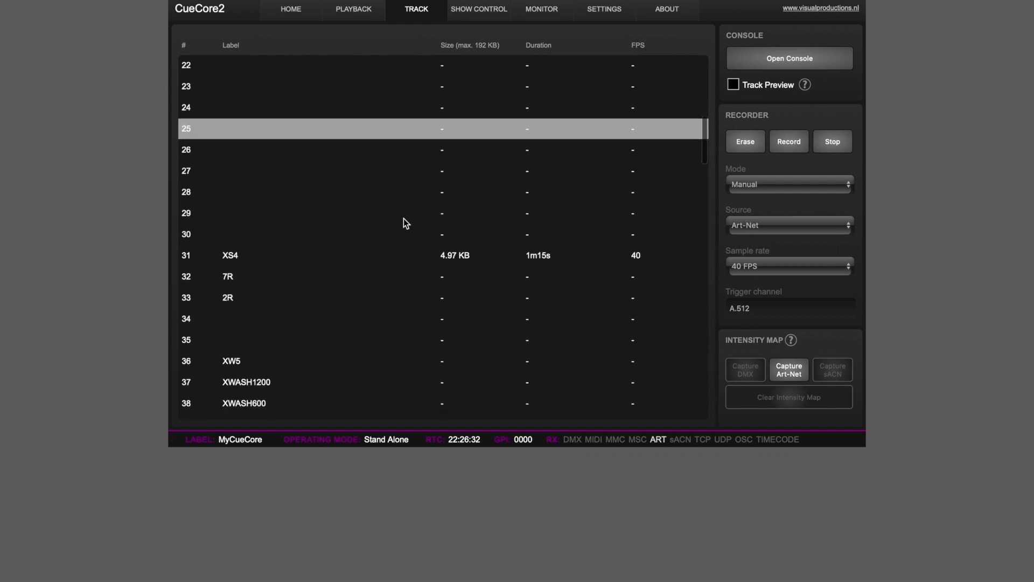
scroll(273, 177, "up", 2)
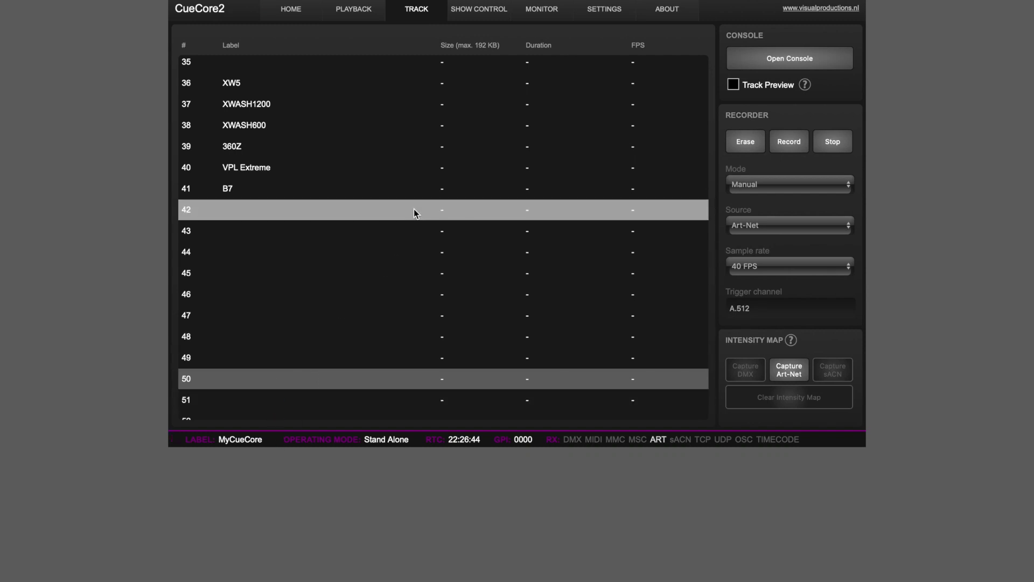
- Configure the recorder for Manual mode, Art-Net source and a 40 FPS sample rate
left_click(806, 168)
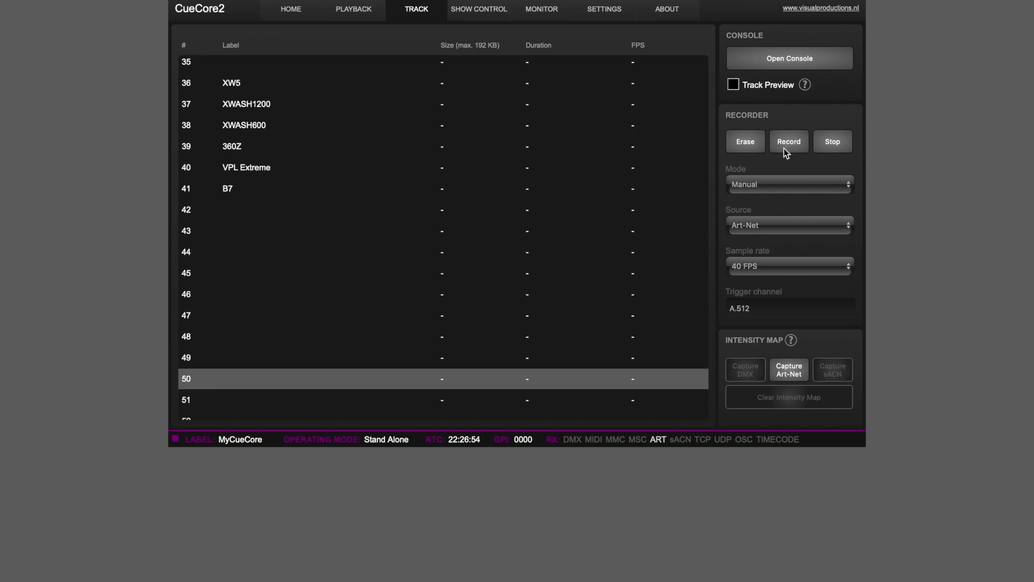
left_click(776, 183)
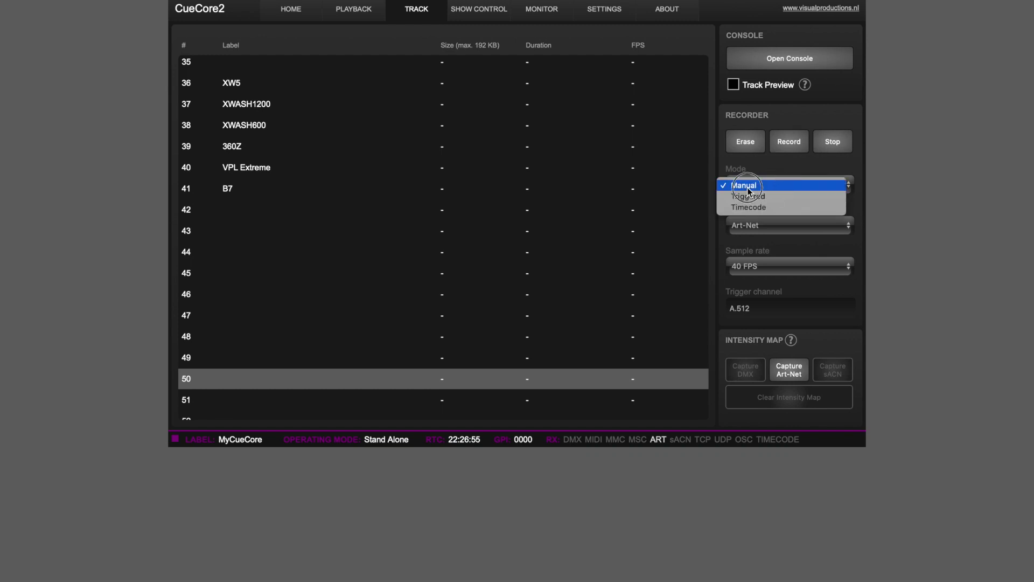
left_click(749, 189)
left_click(776, 229)
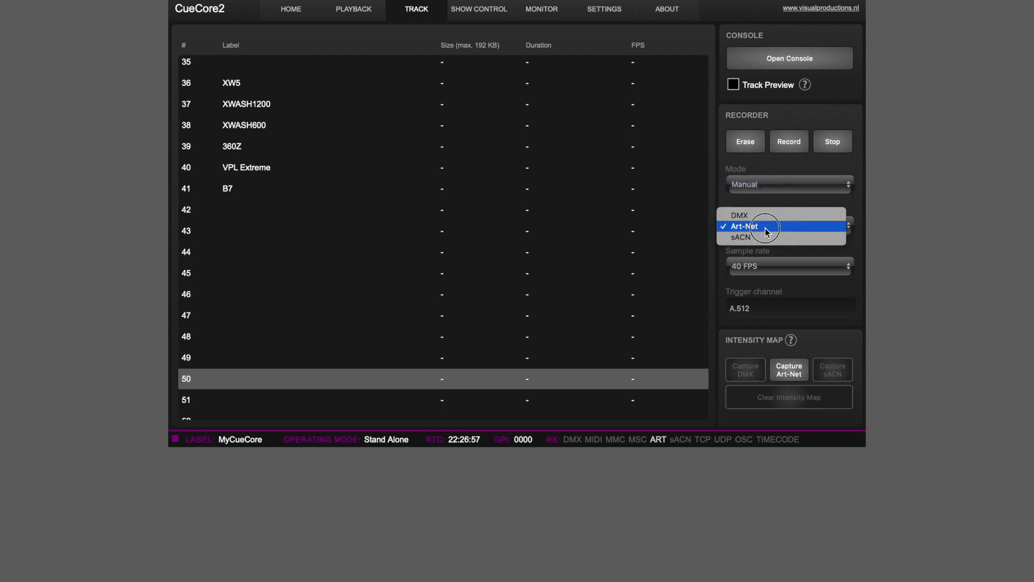
left_click(765, 227)
left_click(769, 266)
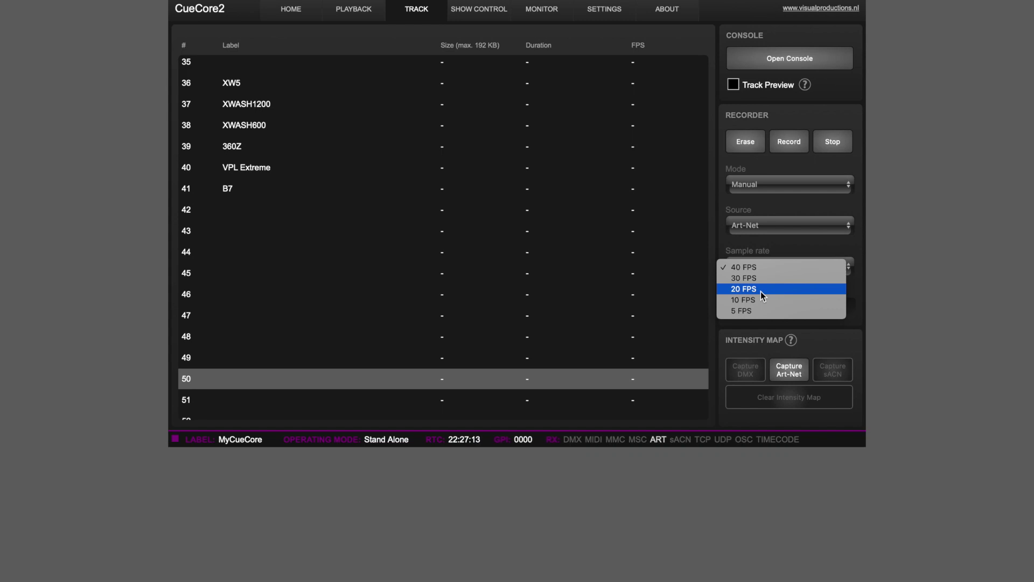
left_click(781, 267)
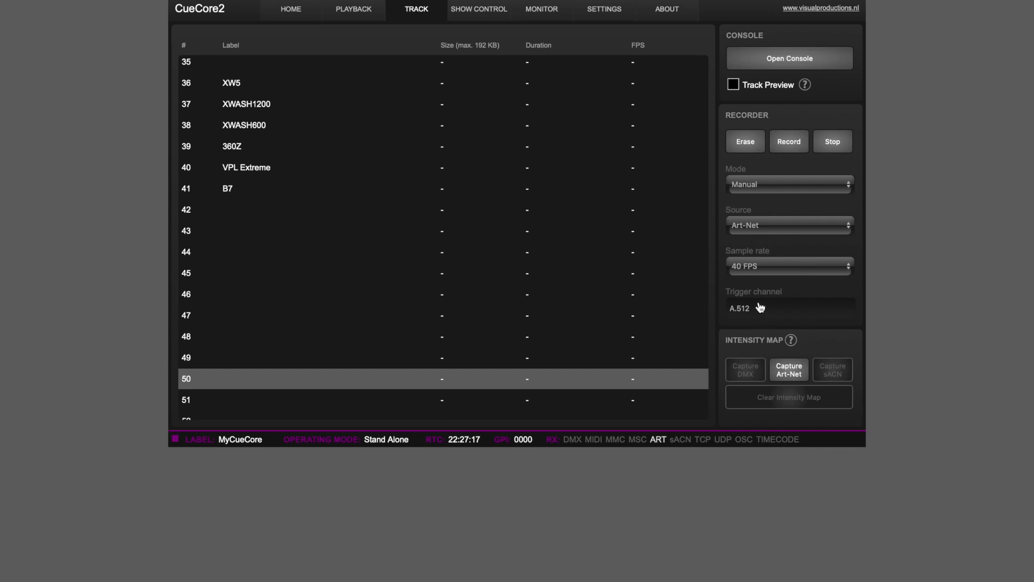
left_click(781, 186)
left_click(766, 184)
- Record the incoming Art-Net output onto track 50 and stop the recording
left_click(786, 167)
left_click(798, 143)
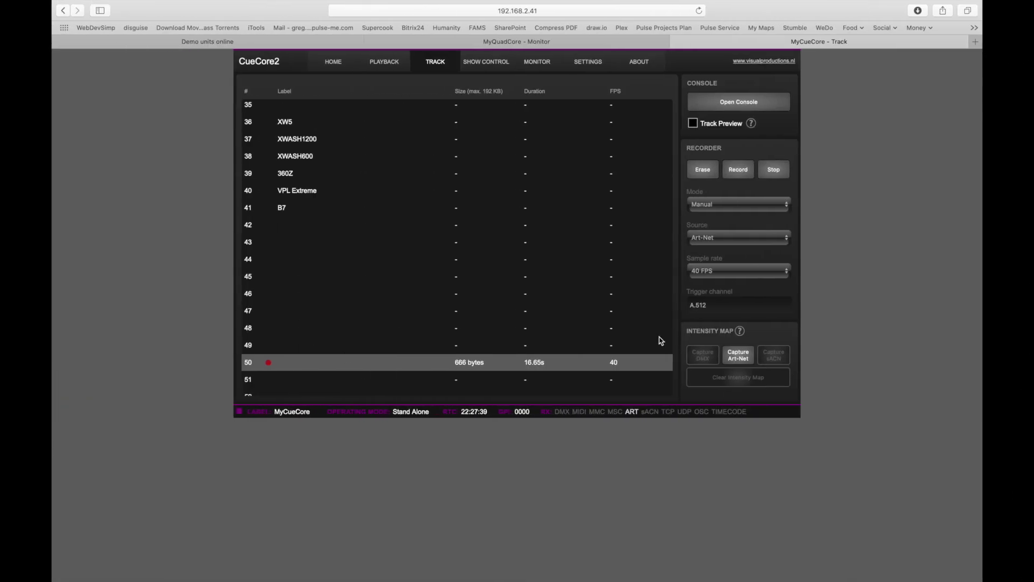
left_click(784, 175)
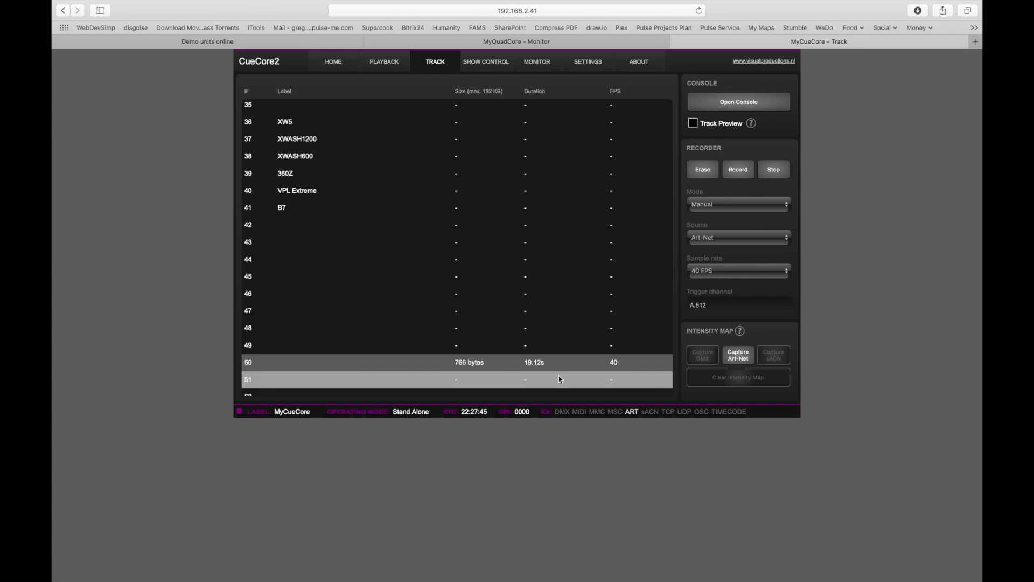
- Erase the recording on track 50
key("ctrl+Right")
key("ctrl+Left")
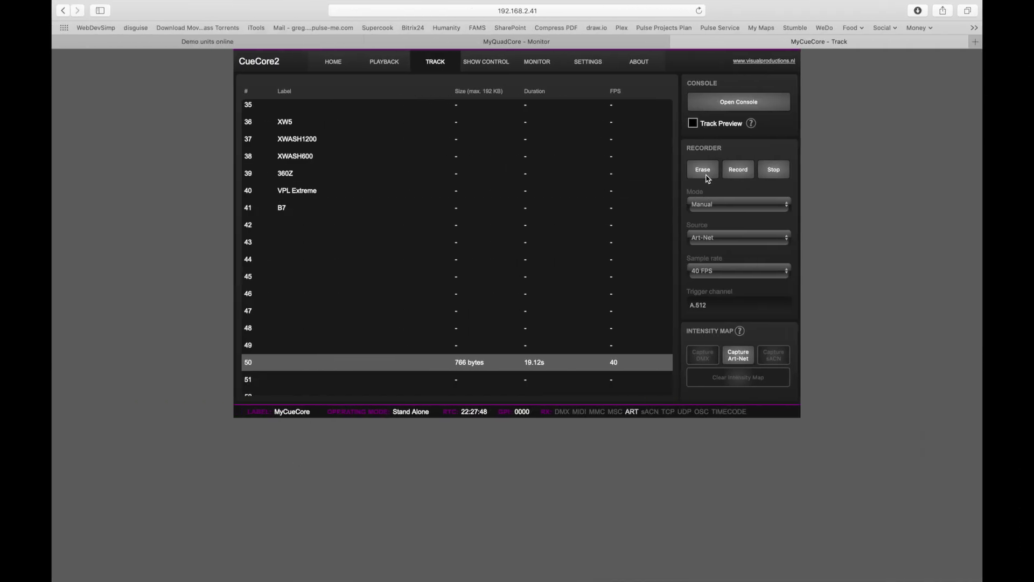
left_click(710, 178)
- Keep track 50 selected and set the recorder mode to Triggered
left_click(533, 362)
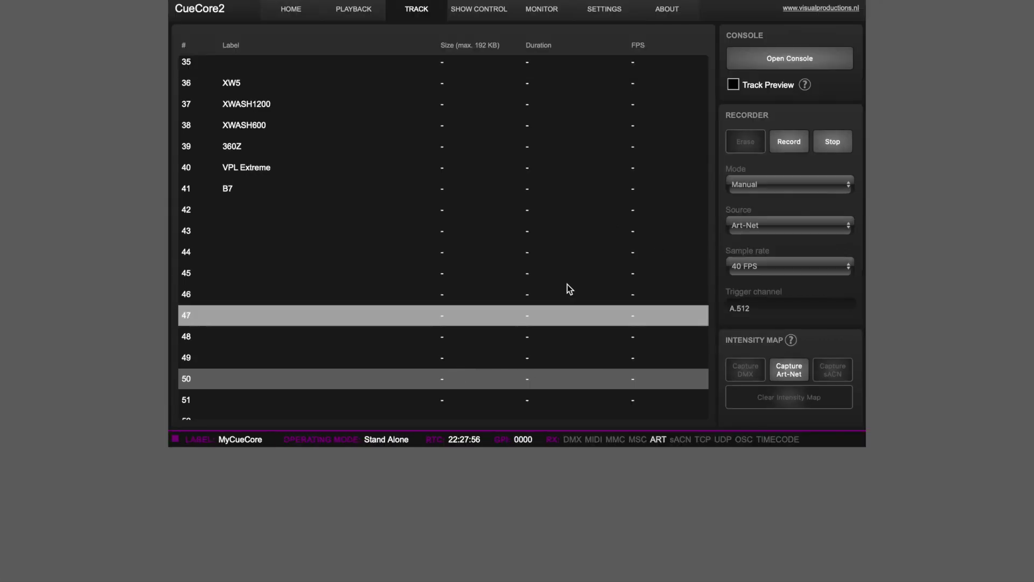
left_click(780, 184)
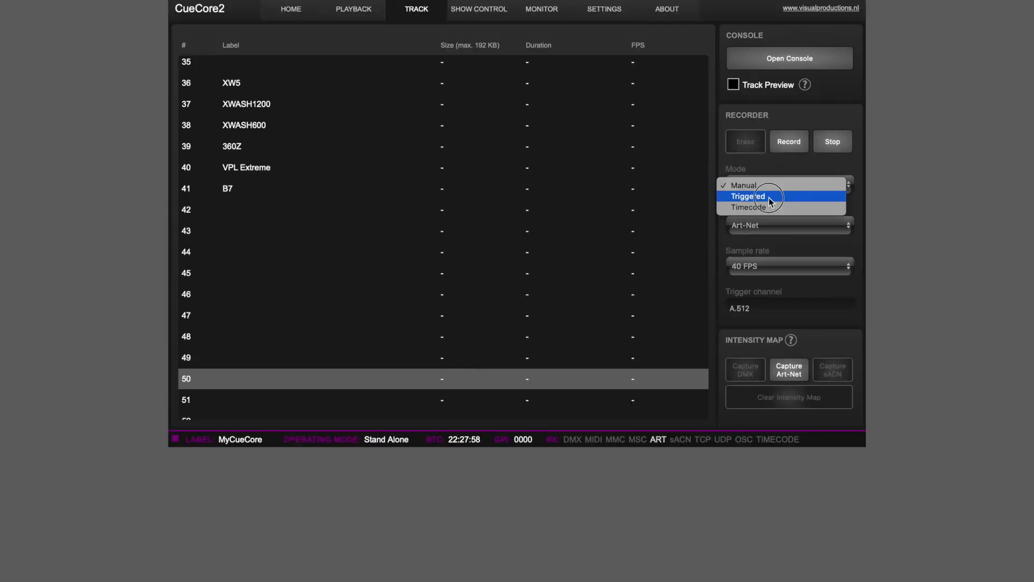
left_click(770, 197)
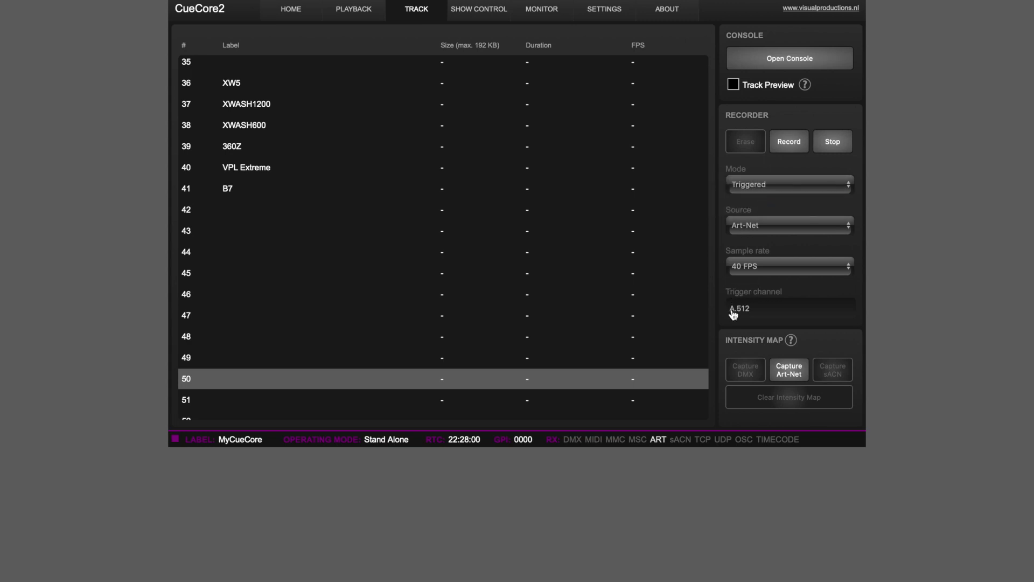
- Check the trigger channel assigned for triggered recording in the recorder settings
mouse_move(729, 310)
left_mouse_down()
mouse_move(773, 315)
mouse_move(746, 309)
left_mouse_up()
type("A.5")
double_click(769, 307)
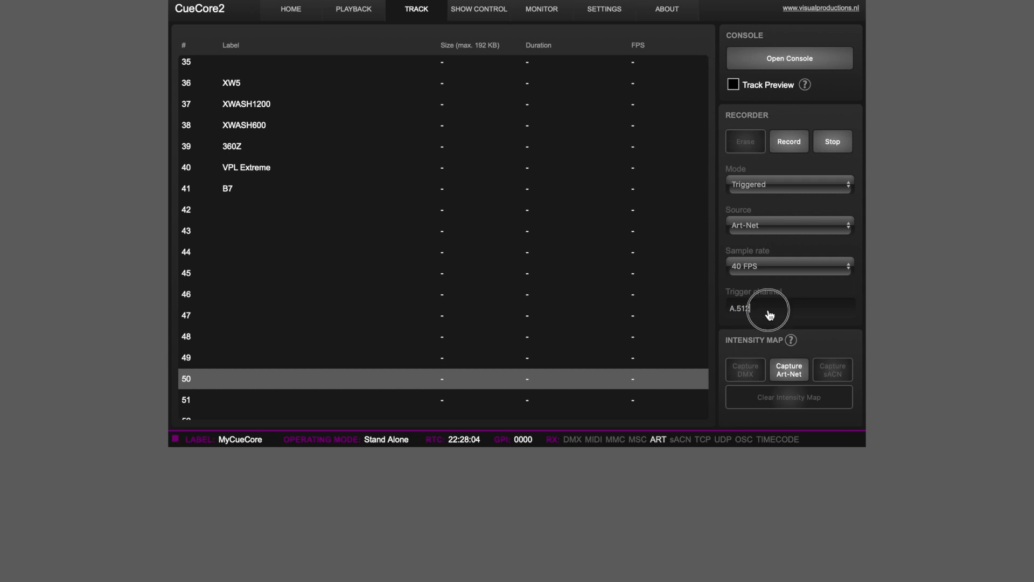
left_click_drag(736, 311, 730, 309)
left_click(734, 313)
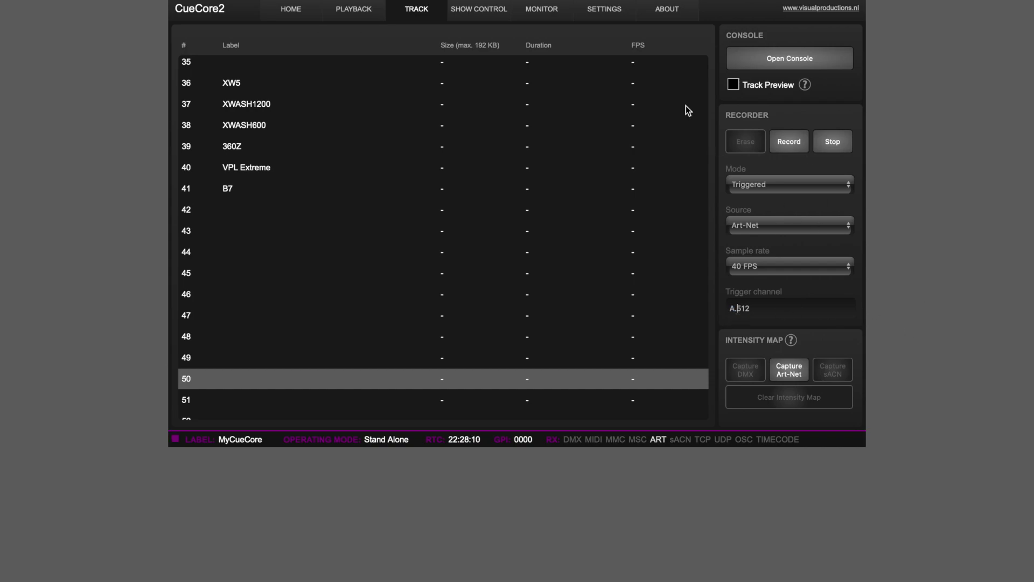
- Check which Art-Net input universe is assigned to Sub.Uni A in the CueCore2 settings
left_click(617, 7)
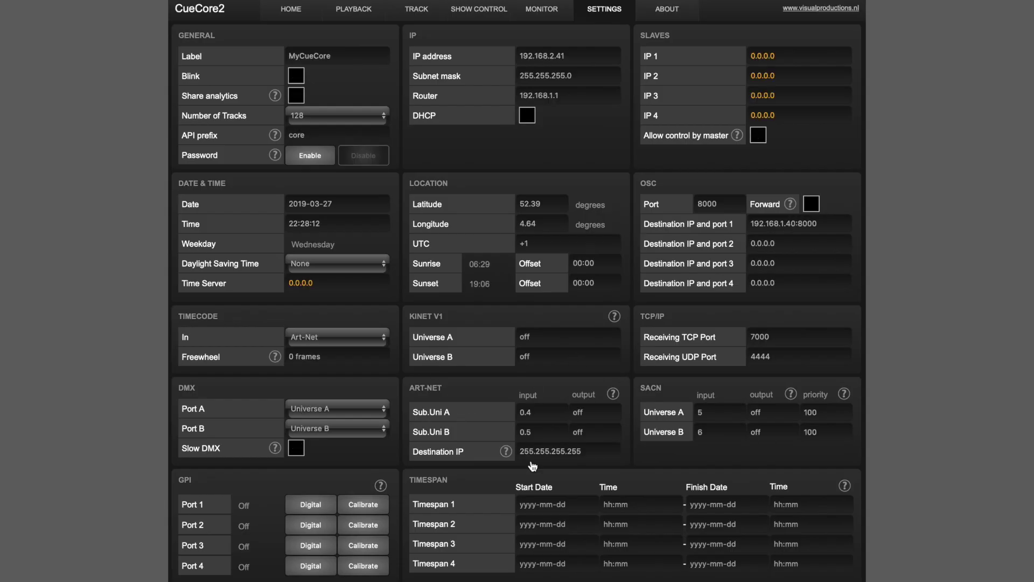
left_click_drag(465, 410, 419, 413)
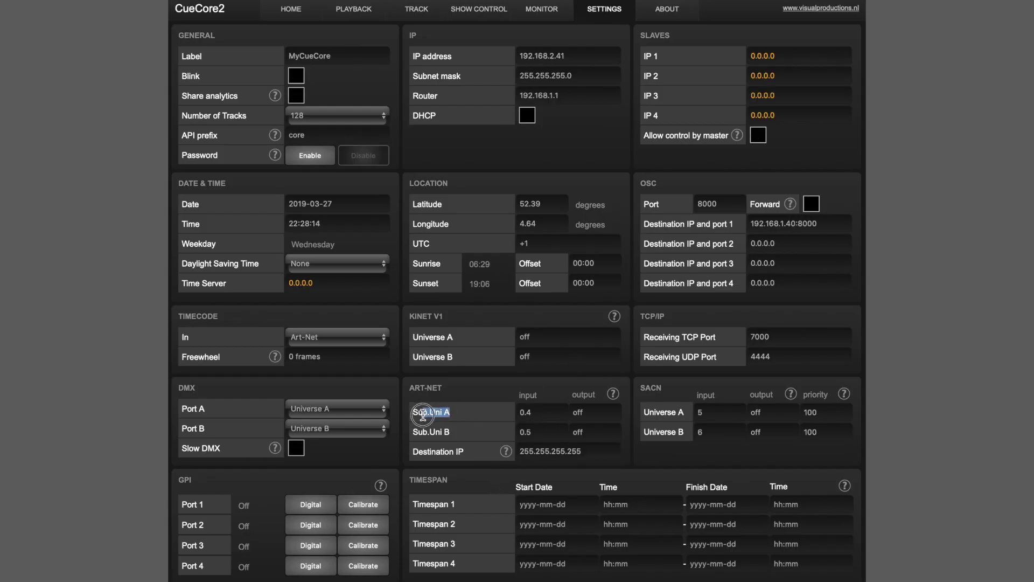
left_click(530, 413)
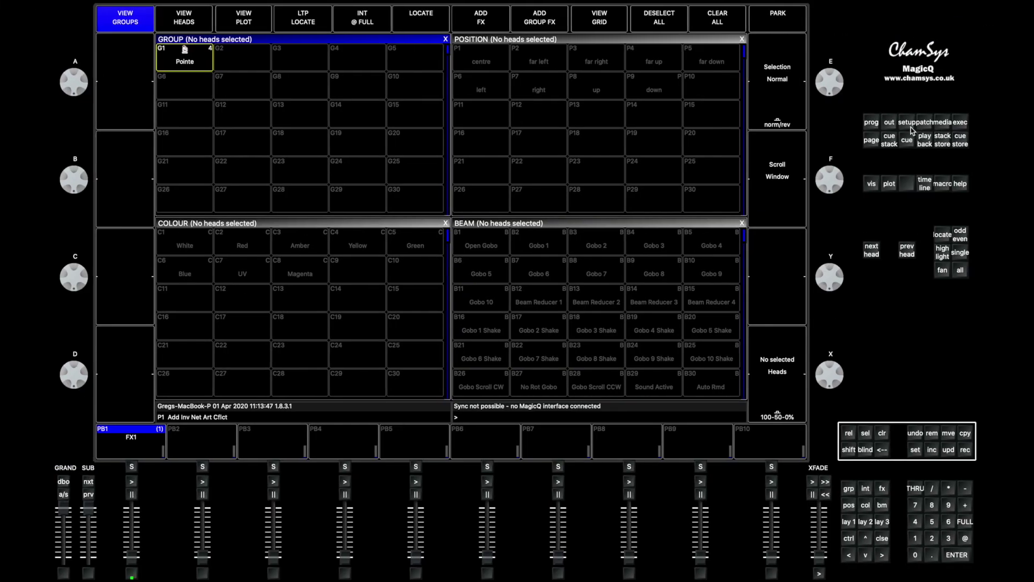
- Switch to MagicQ and check the Art-Net output assigned to universe 5 in the DMX I/O setup
left_click(910, 125)
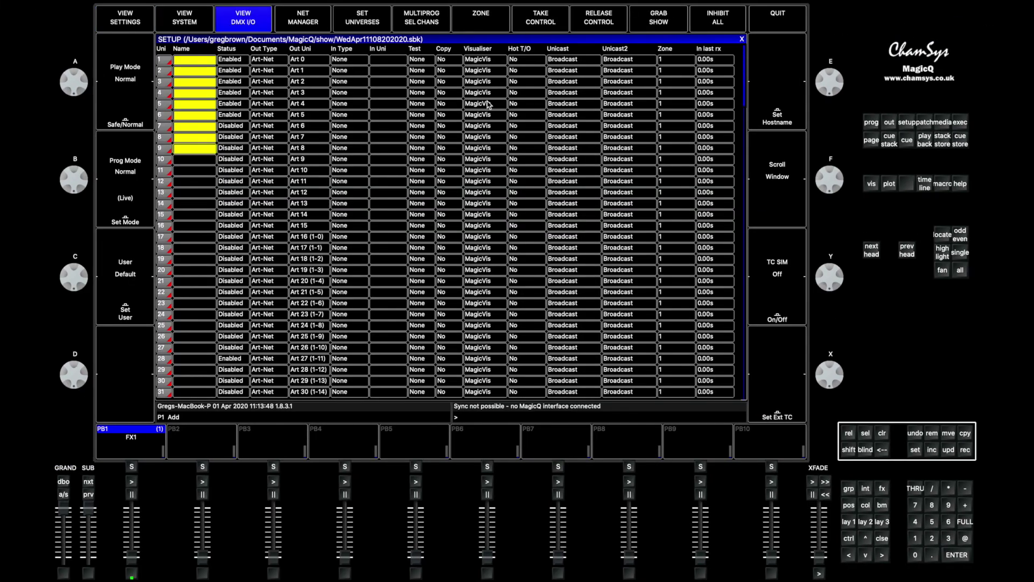
left_click(314, 105)
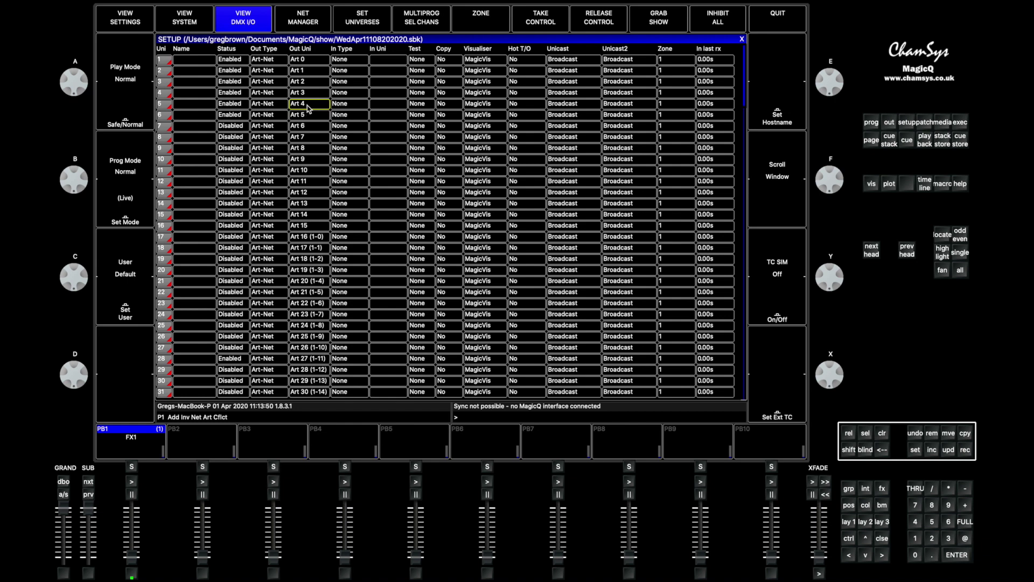
left_click(180, 104)
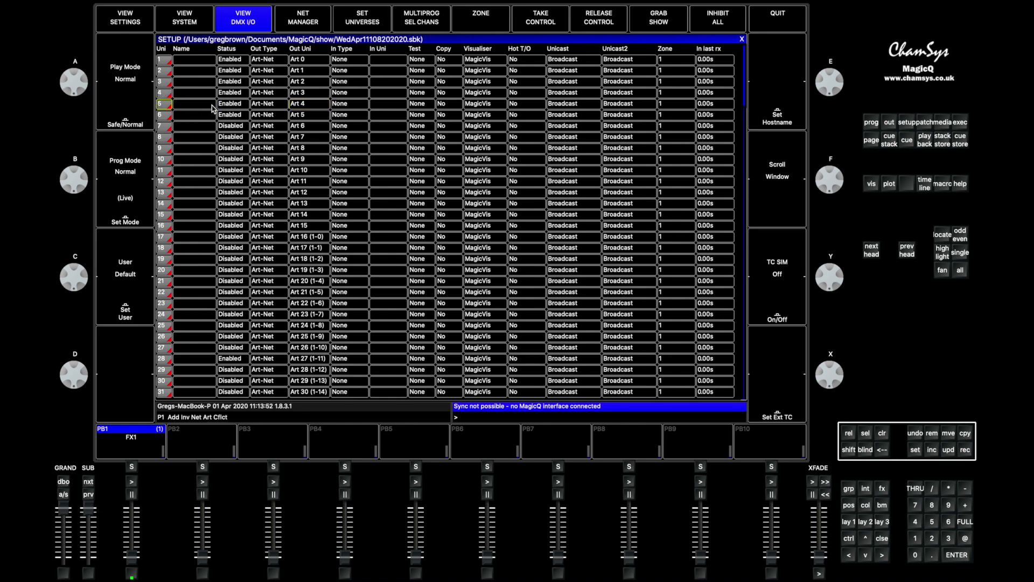
left_click(170, 106)
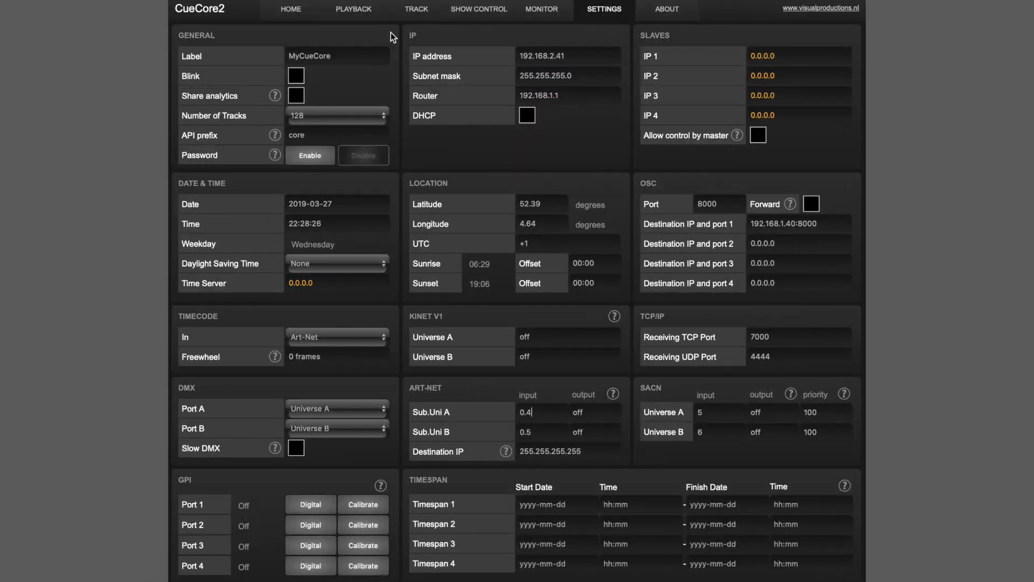
- Return to the CueCore2 track page and recheck the recorder's trigger channel
left_click(415, 13)
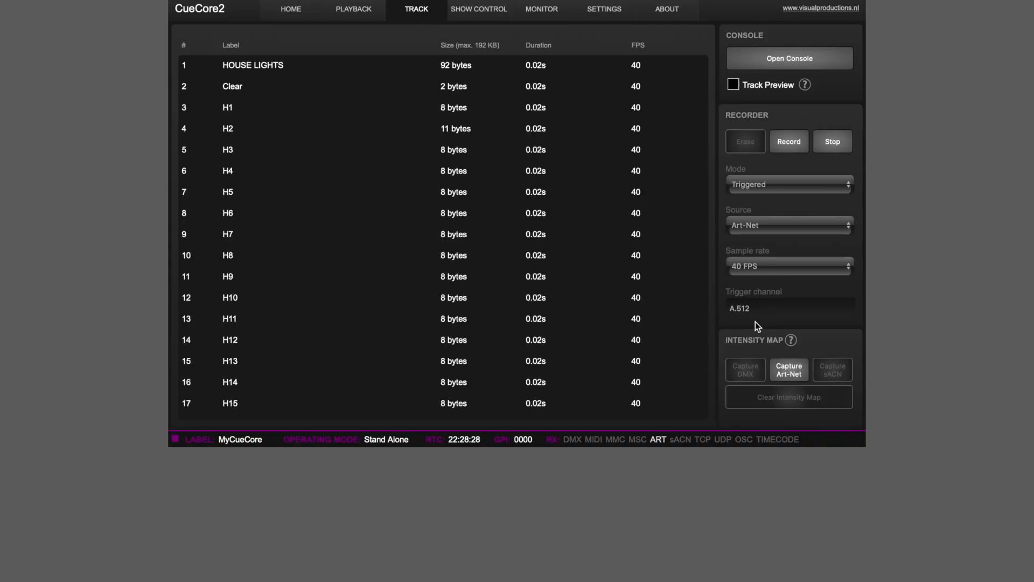
left_click(745, 311)
double_click(739, 309)
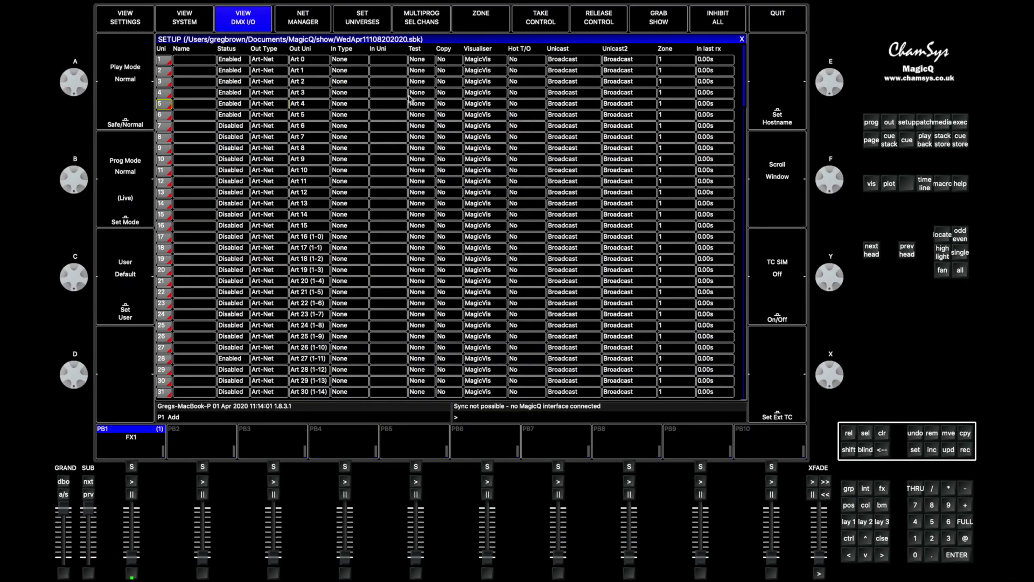
- Switch to MagicQ and patch one Generic Dimmer at universe 5, channel 512
left_click(358, 104)
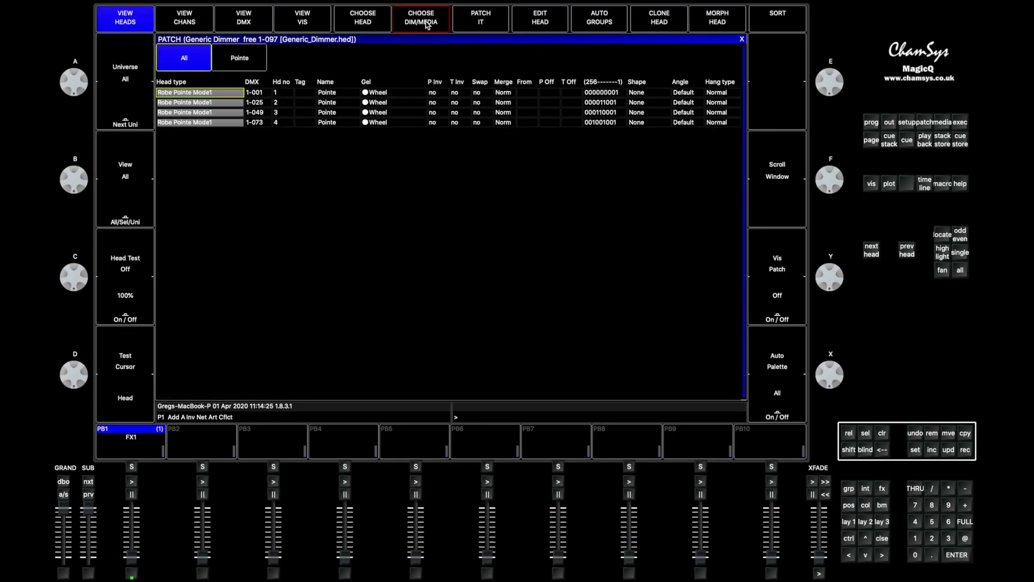
left_click(427, 23)
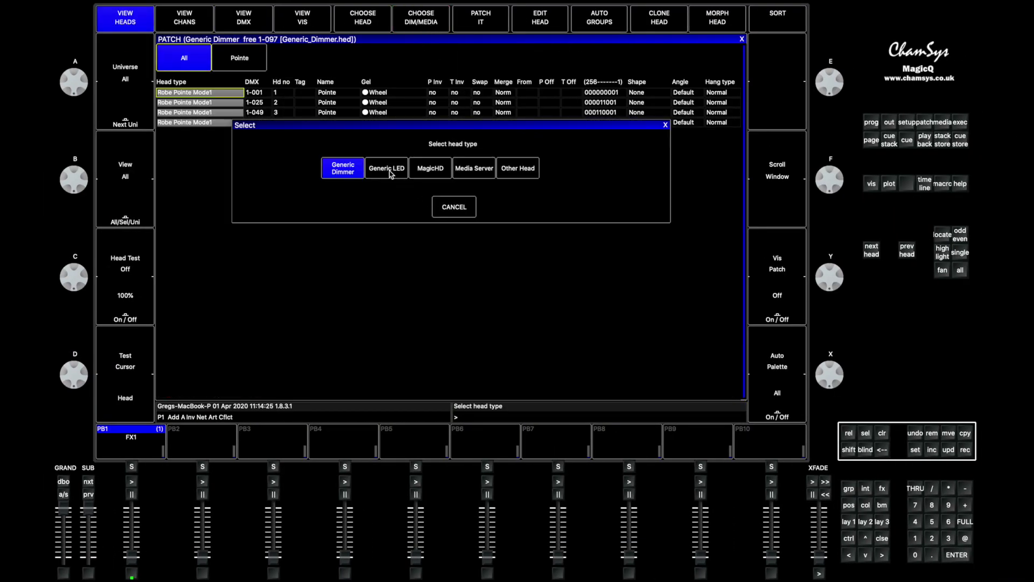
left_click(349, 172)
left_click(347, 170)
left_click(497, 24)
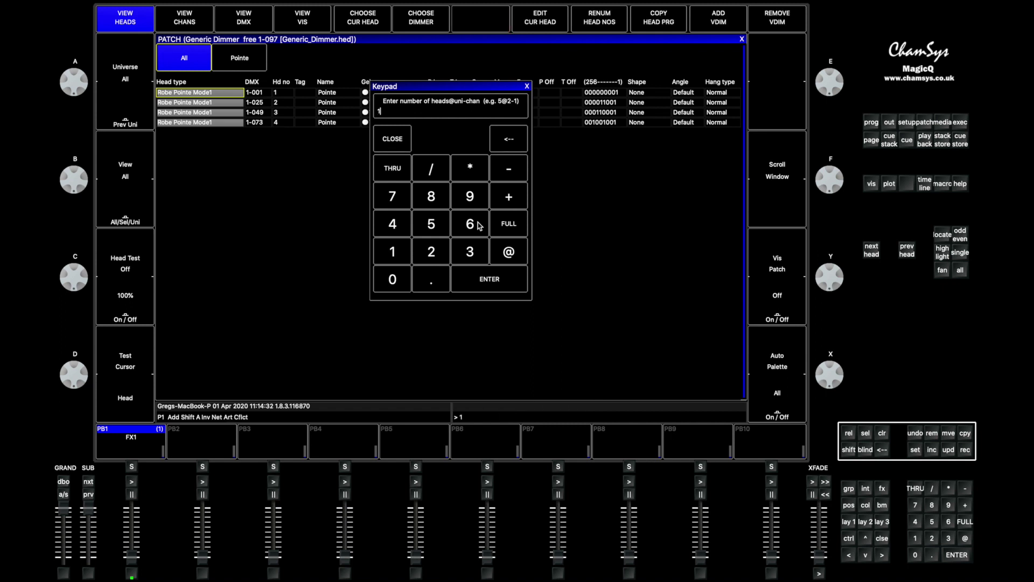
type("@5-512")
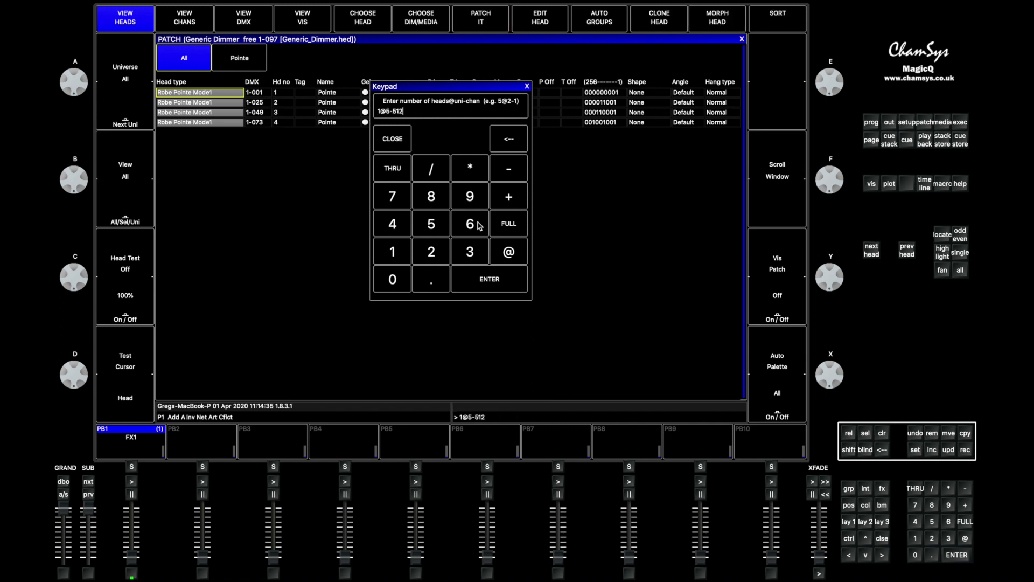
key("Return")
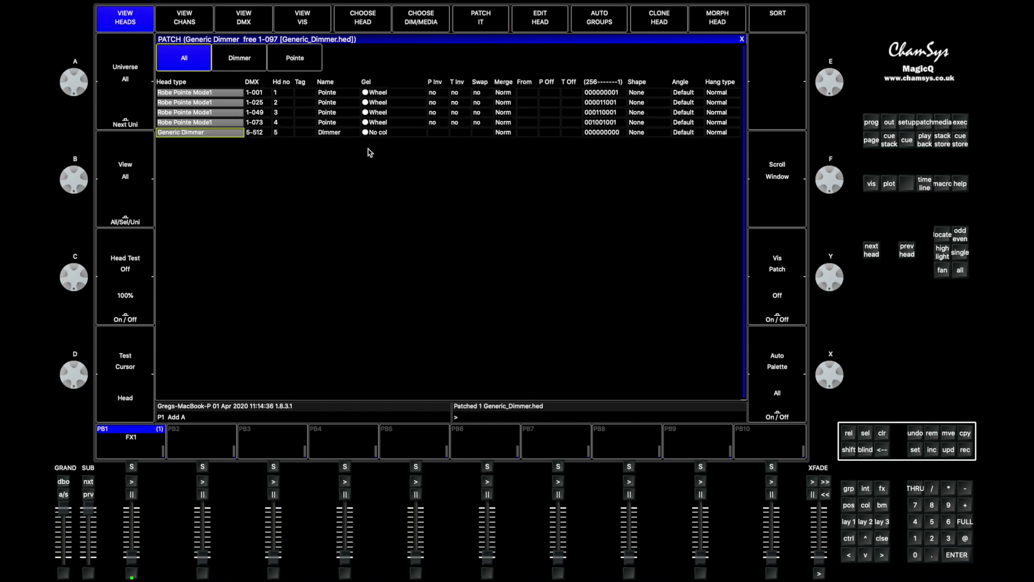
- Rename the newly patched dimmer head to Trigger
left_click(345, 135)
type("Trigge")
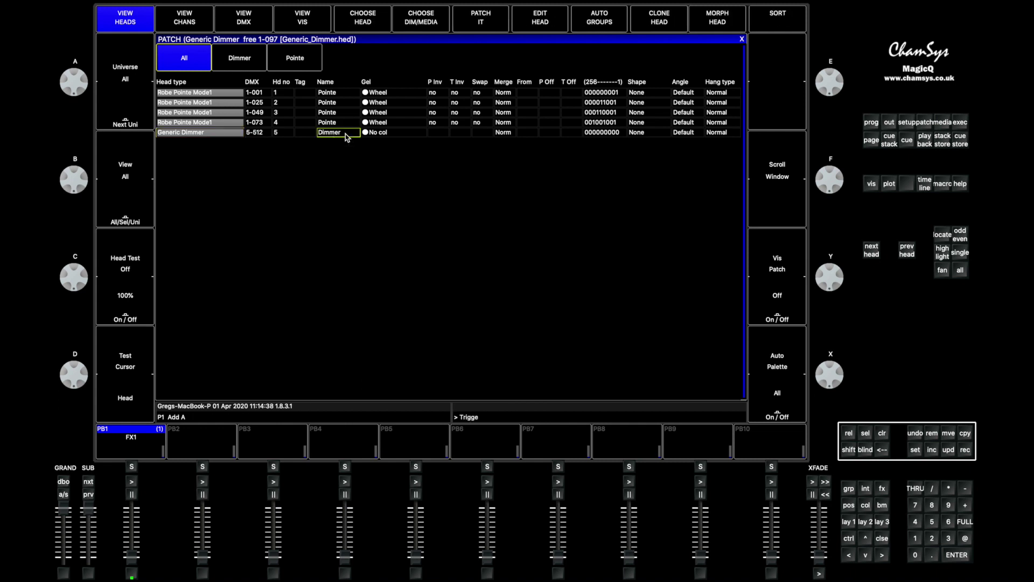
type("r")
key("Return")
- Rename the Dimmer group G2 to Trigger in the group window
left_click(914, 453)
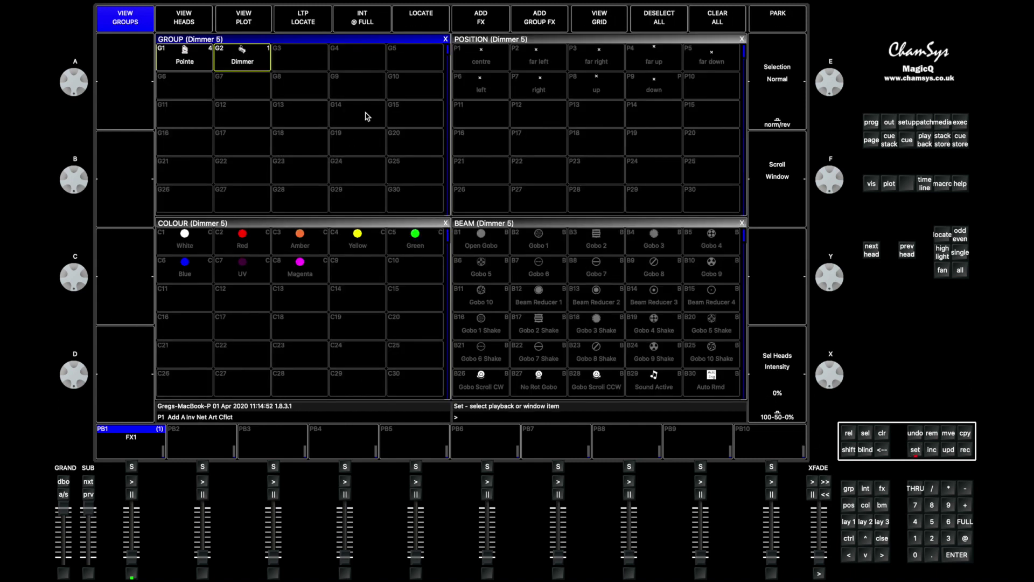
left_click(253, 61)
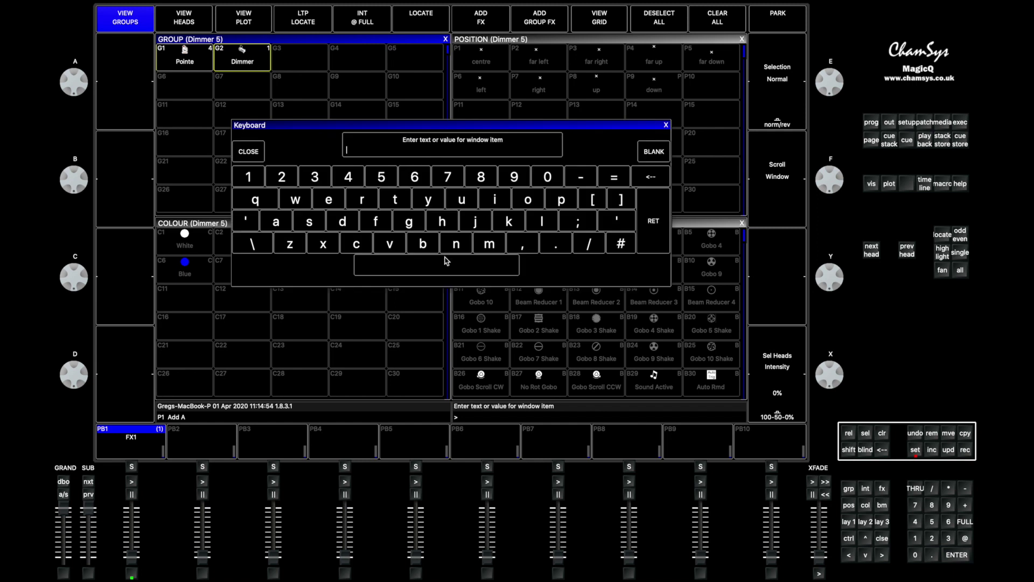
type("Trigge")
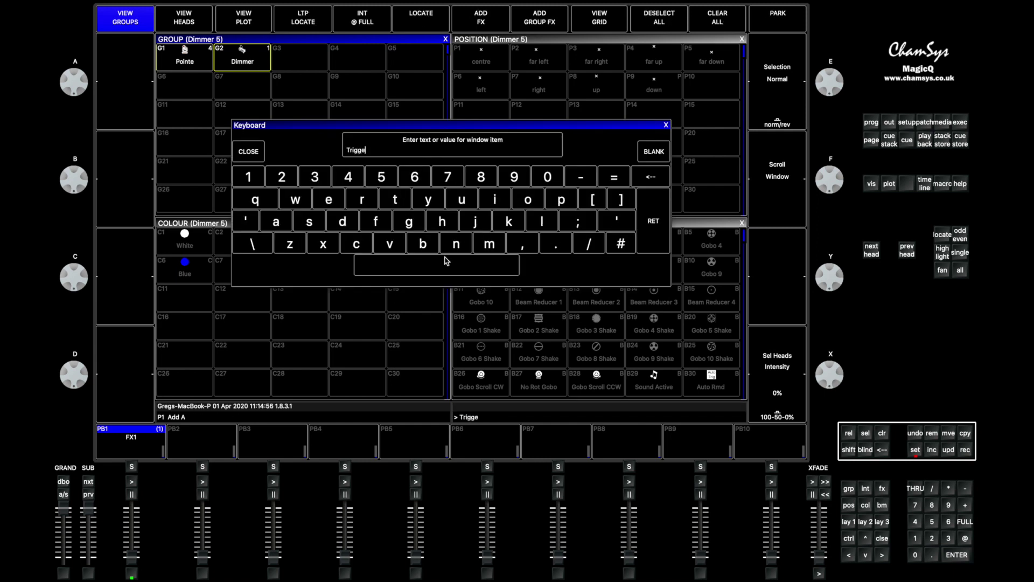
type("r")
key("Return")
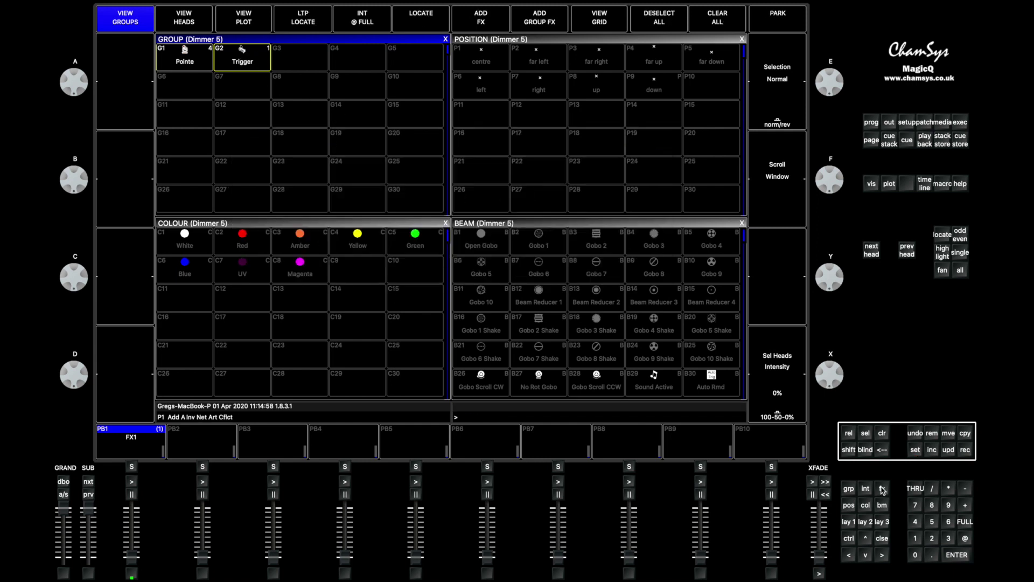
- Clear the programmer, locate the Trigger group's head and record it onto playback PB10
left_click(882, 436)
left_click(241, 55)
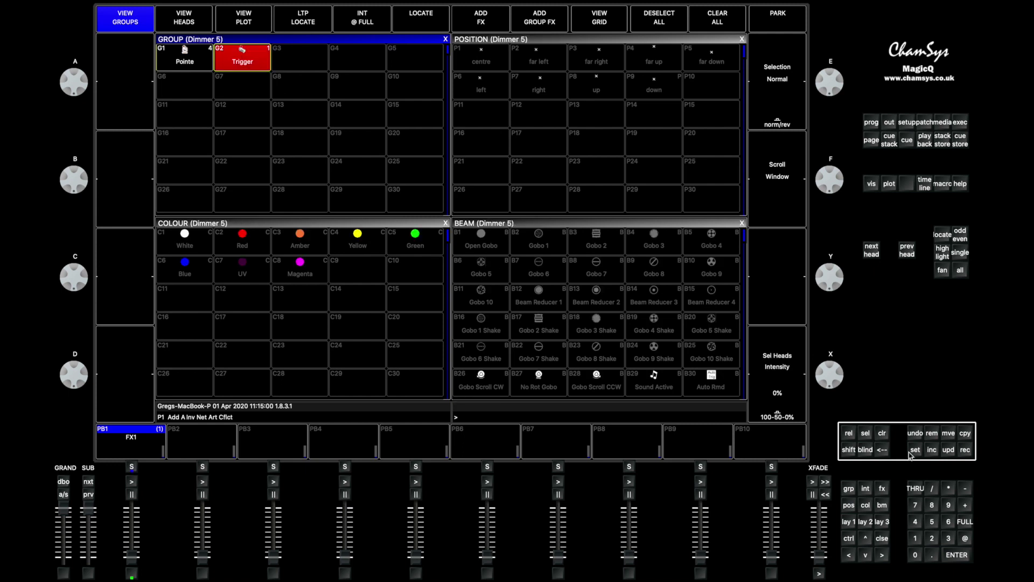
left_click(943, 235)
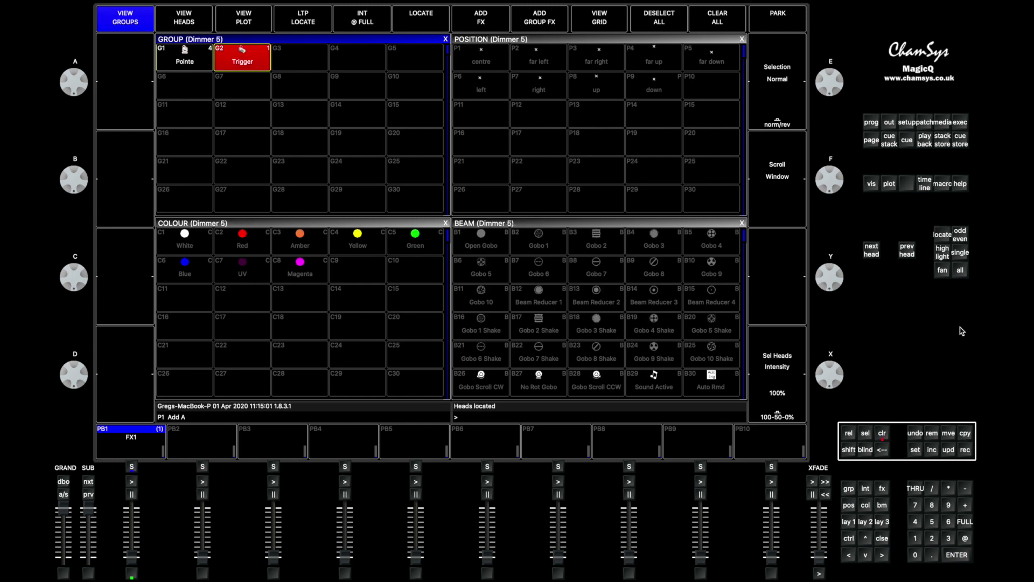
left_click(964, 451)
left_click(778, 444)
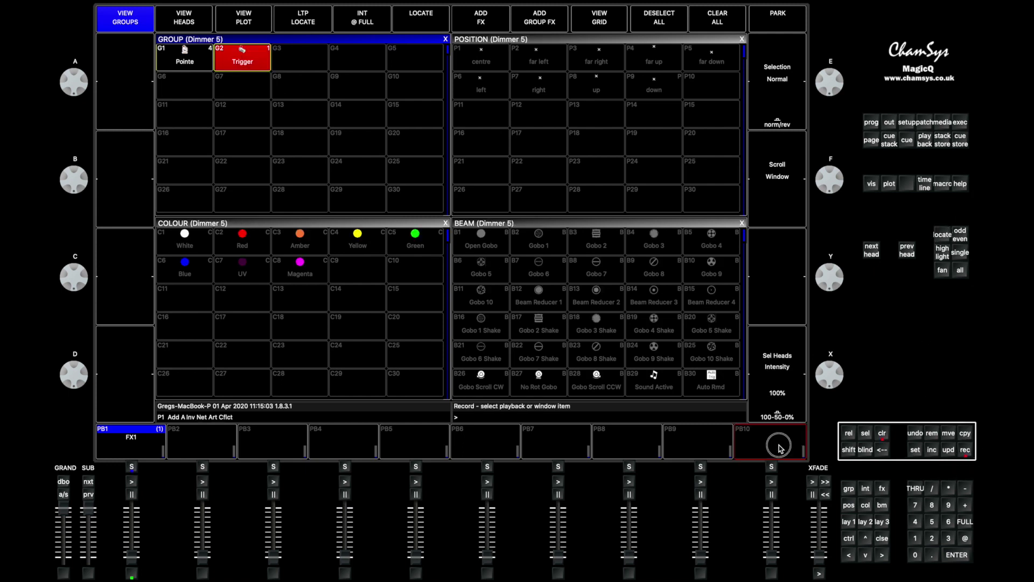
- Name playback PB10 Trigger and clear the programmer
left_click(914, 450)
left_click(743, 444)
type("Tri")
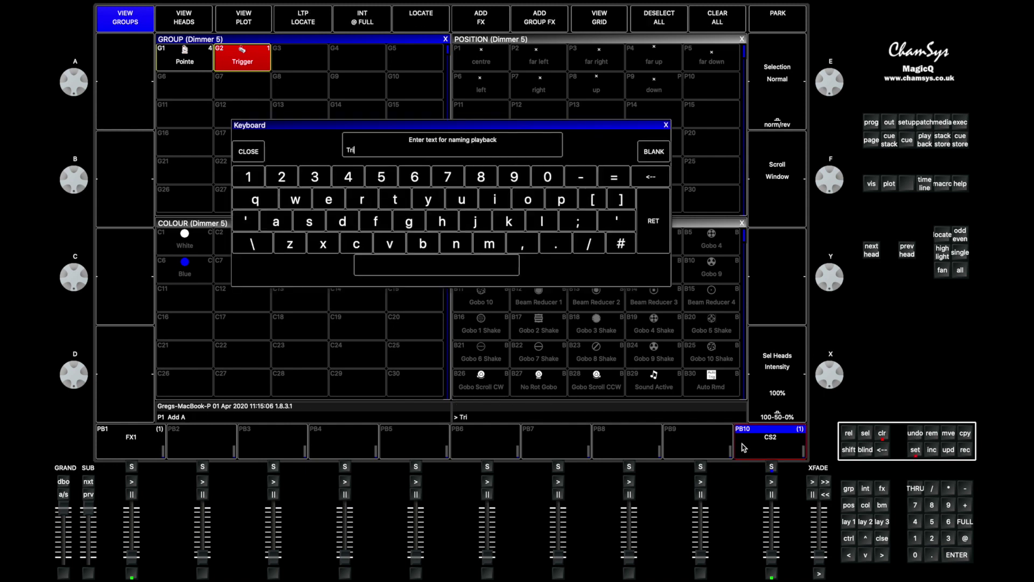
type("gger")
key("Return")
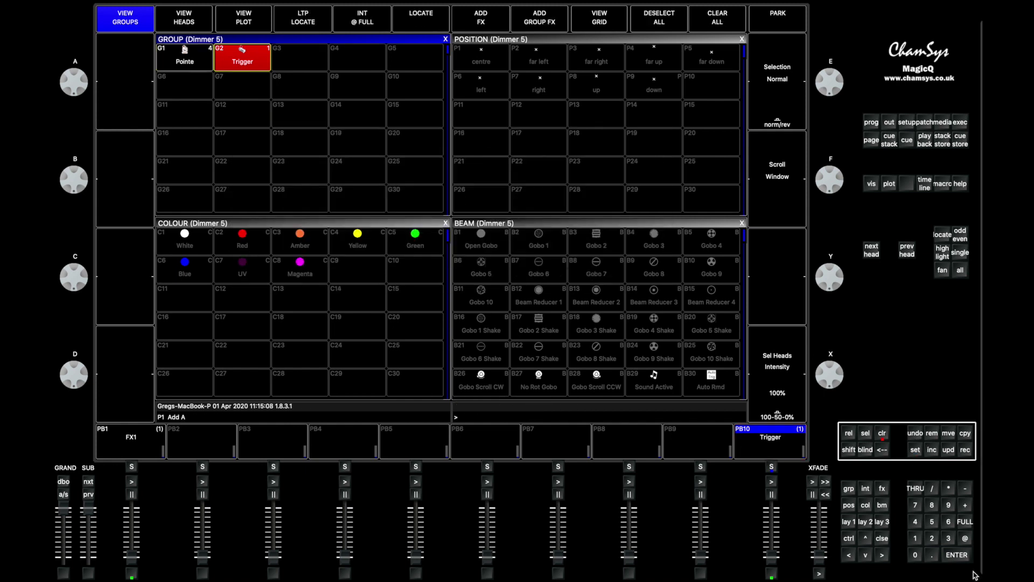
left_click(882, 438)
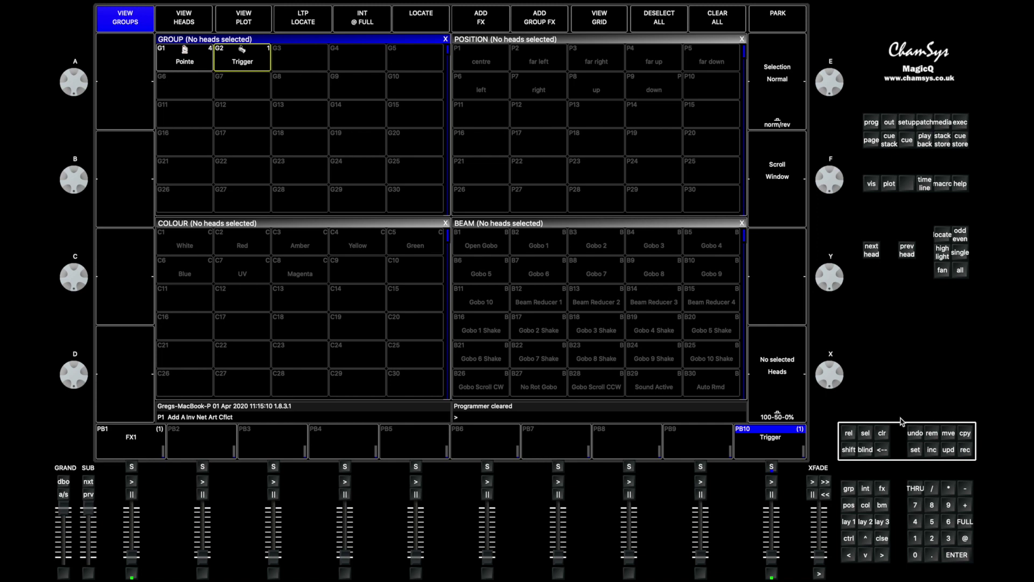
left_click(846, 525)
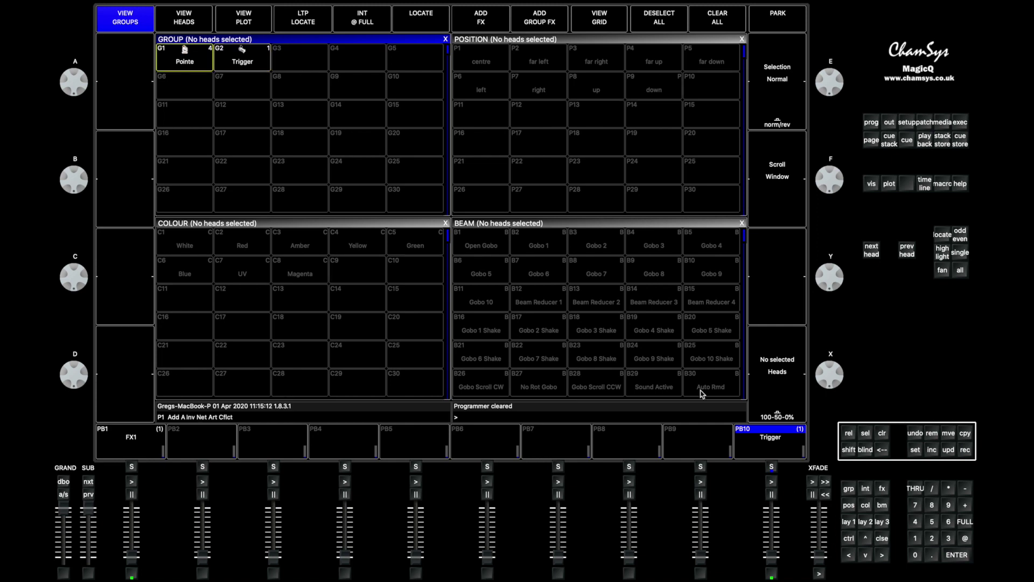
- Switch to the CueCore2 track page and arm triggered recording on track 50
key("ctrl+Left")
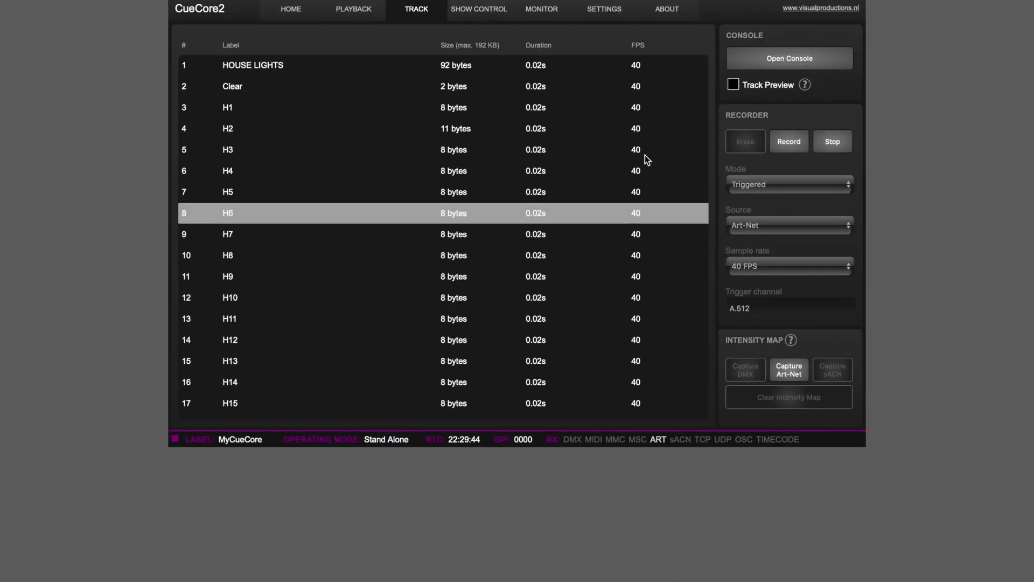
scroll(700, 91, "down", 15)
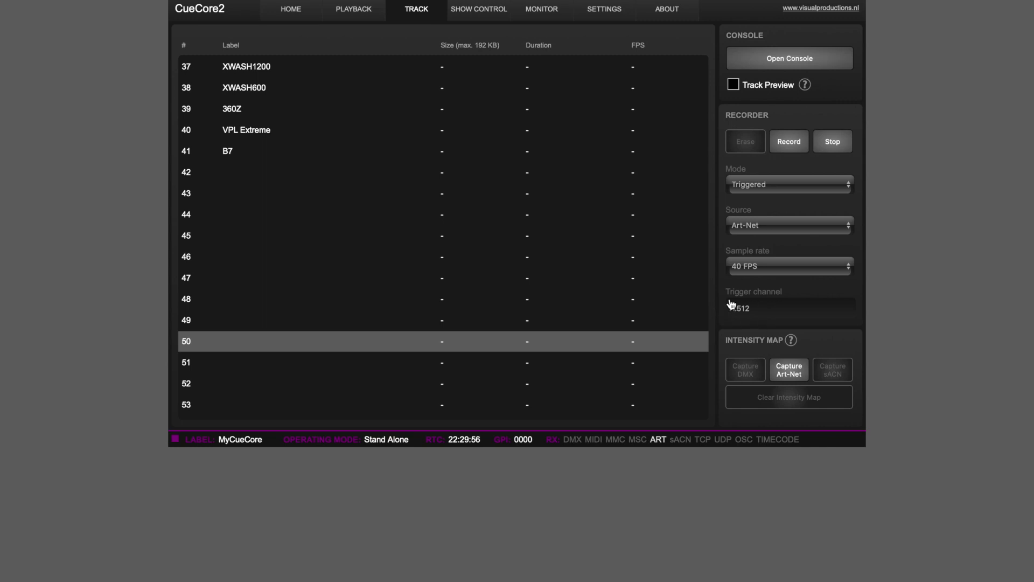
left_click(793, 146)
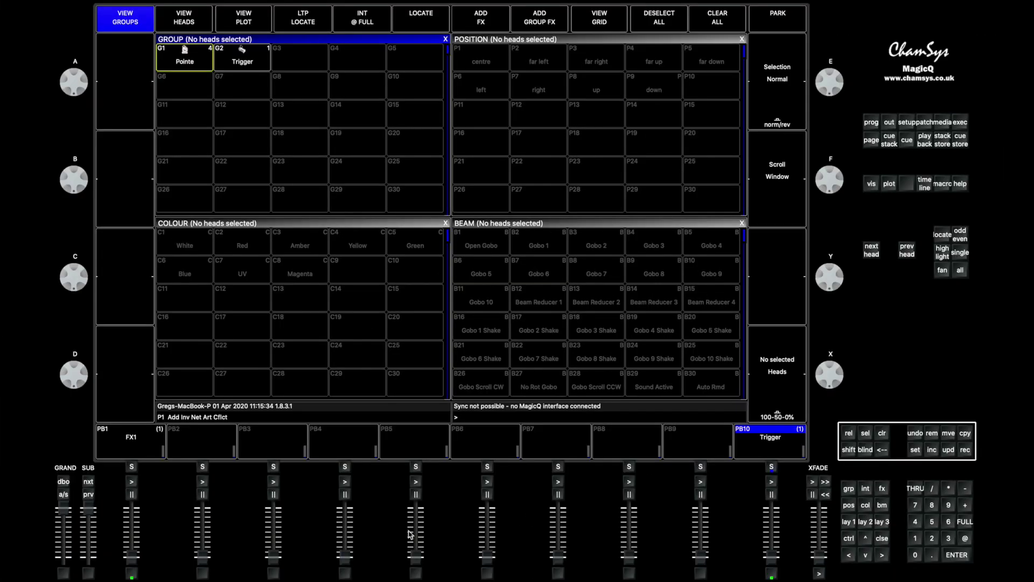
- In MagicQ, raise the FX1 playback, then raise and lower the Trigger playback to capture the recording, and return to CueCore2
left_click_drag(131, 554, 132, 509)
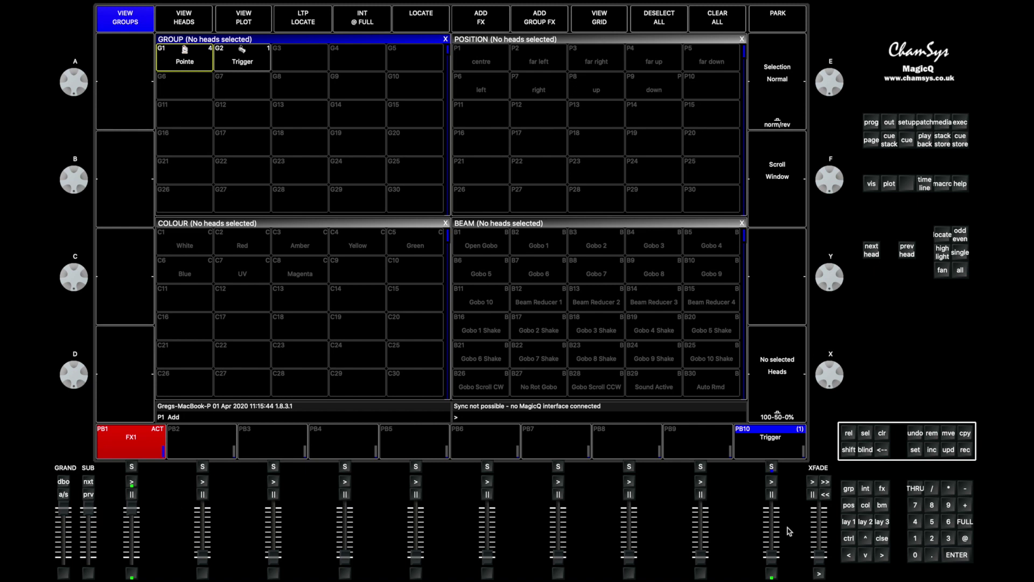
left_click_drag(774, 560, 771, 506)
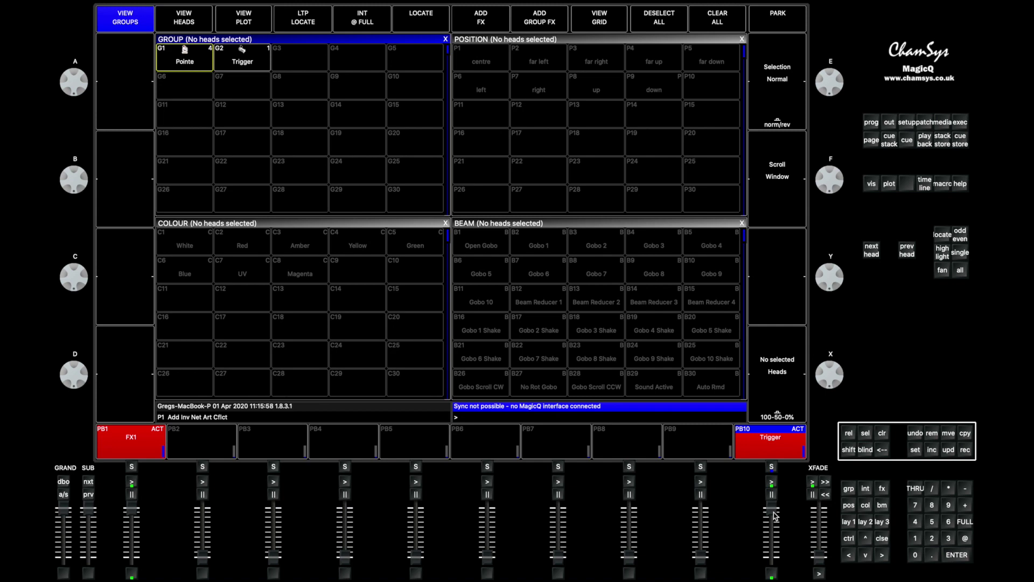
left_click_drag(774, 516, 774, 563)
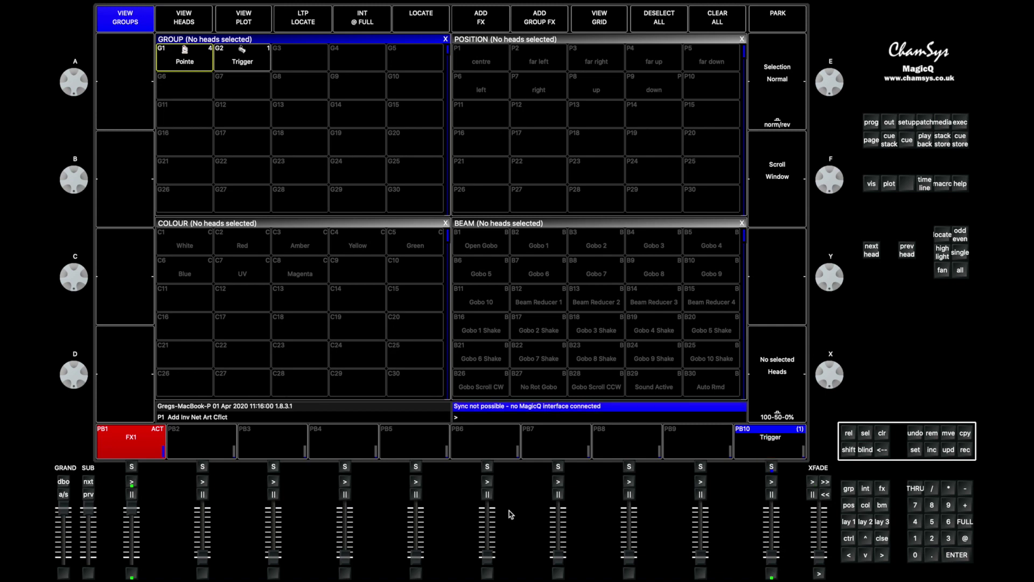
key("ctrl+Left")
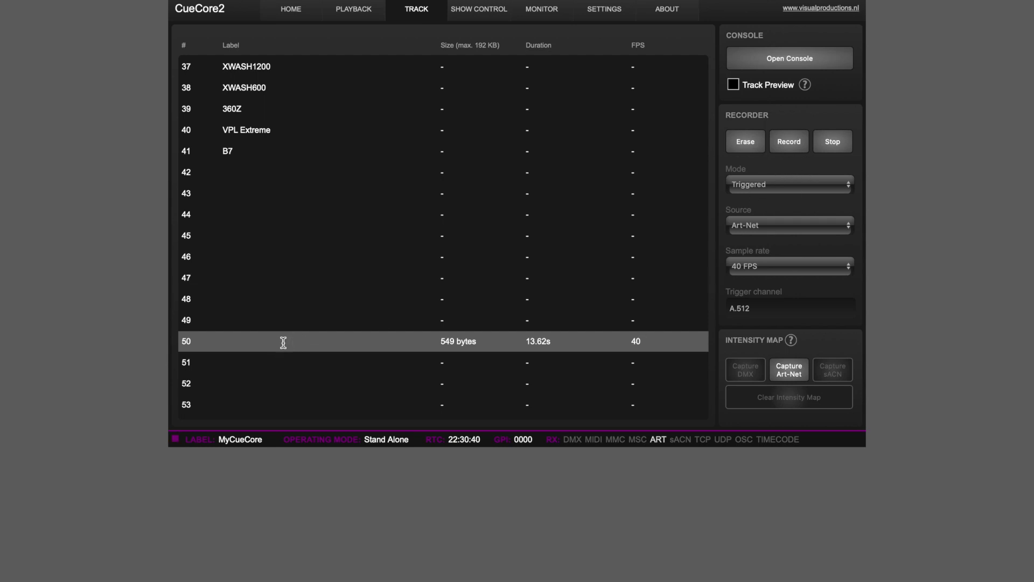
- Label track 50 as Circle Robe Poi
left_click(244, 343)
type("Circle Robe Pointe")
key("Return")
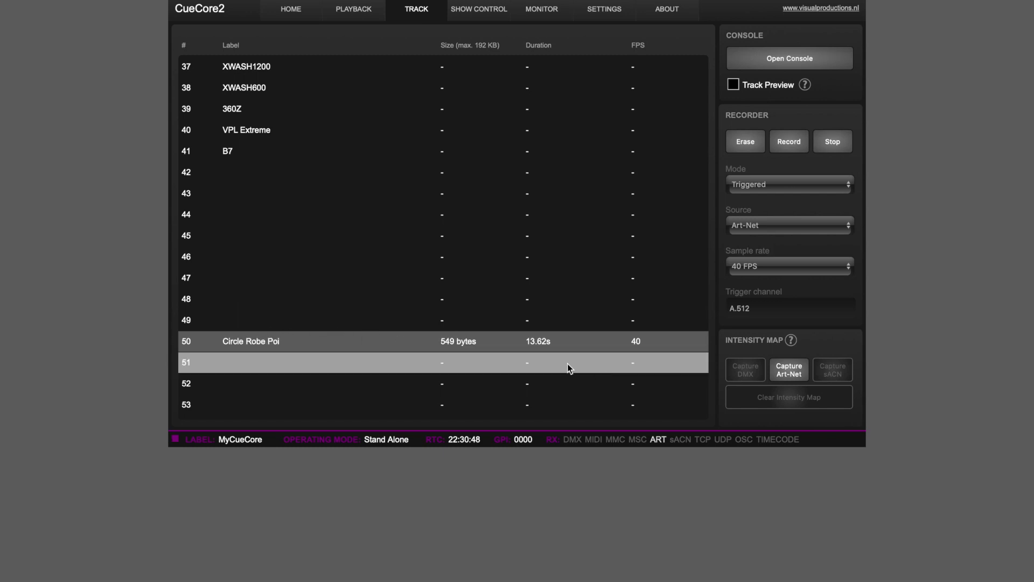
- Add a cue to Playback 4 that uses track 50, Circle Robe Poi, and test it by starting and releasing the playback
left_click(371, 10)
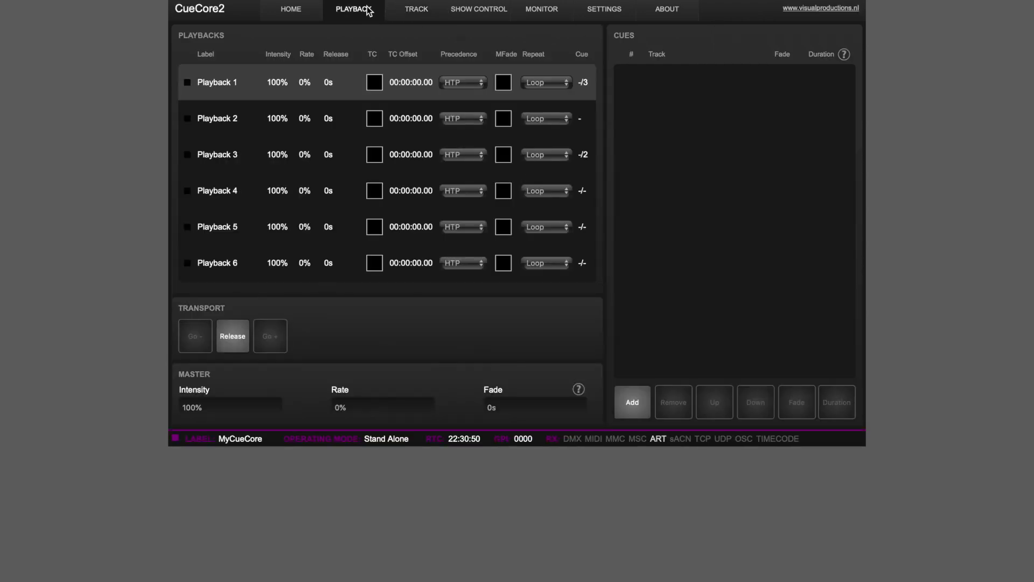
left_click(262, 163)
left_click(295, 201)
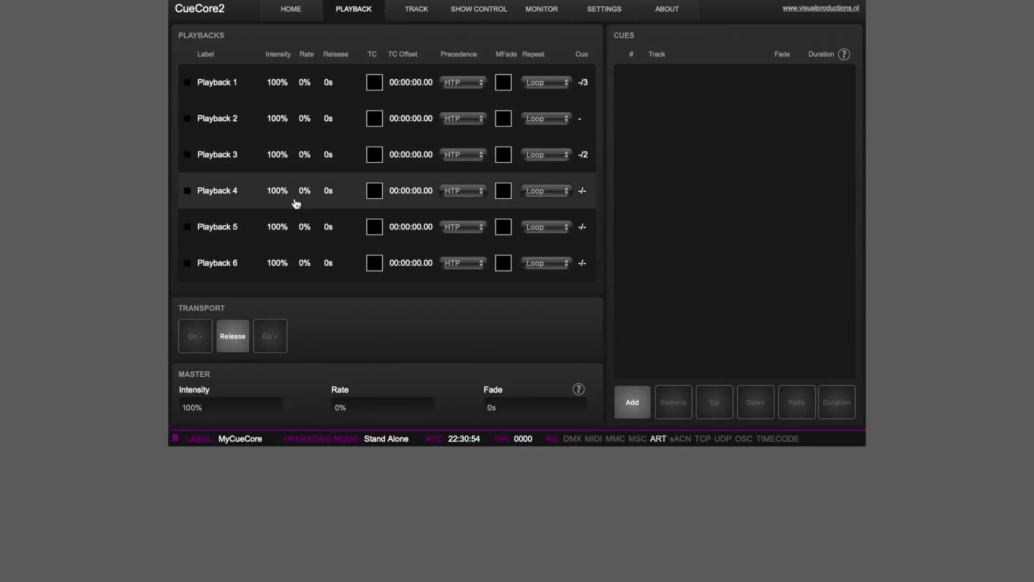
left_click(632, 405)
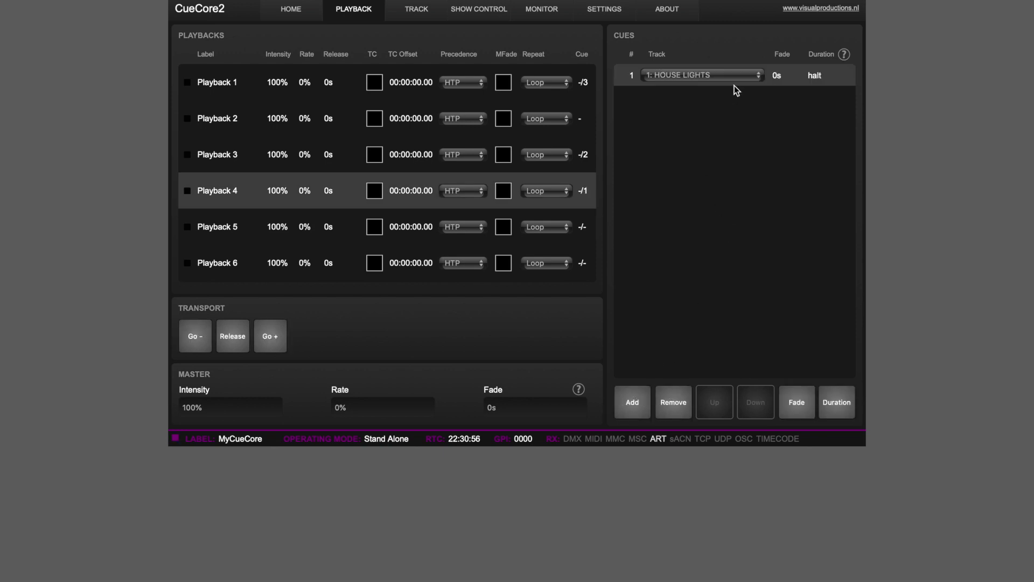
left_click(722, 75)
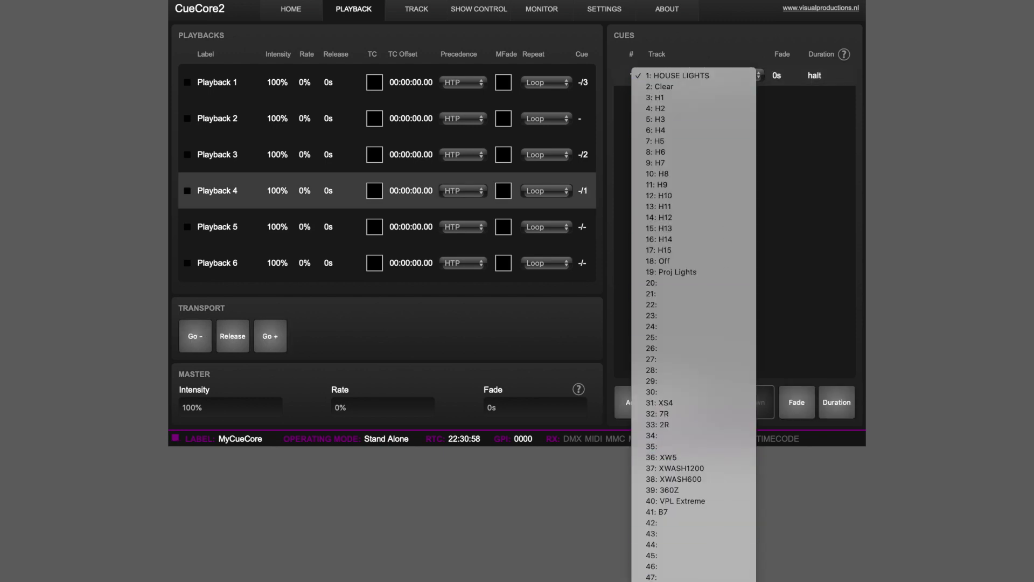
left_click(679, 581)
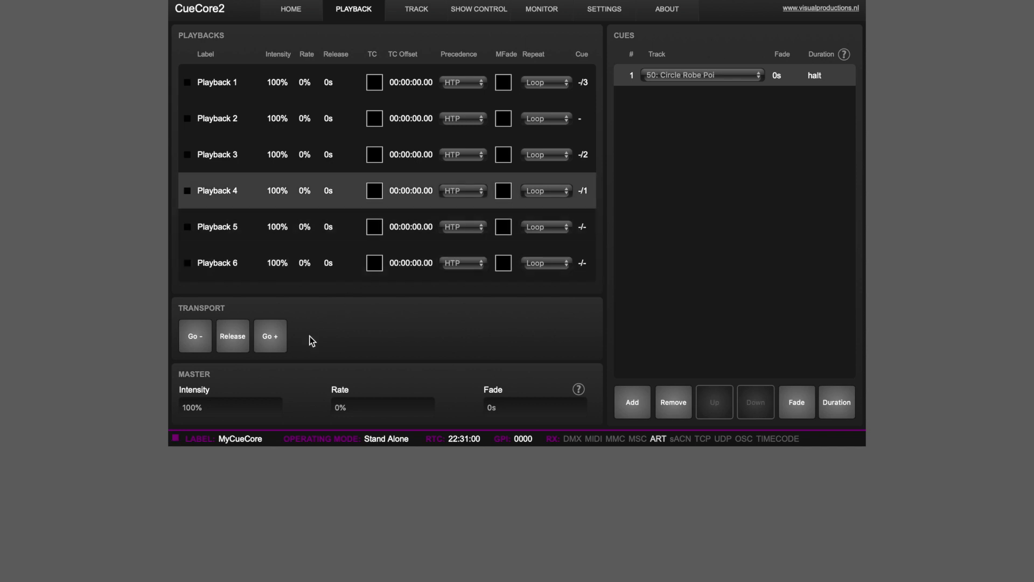
left_click(271, 341)
left_click(244, 345)
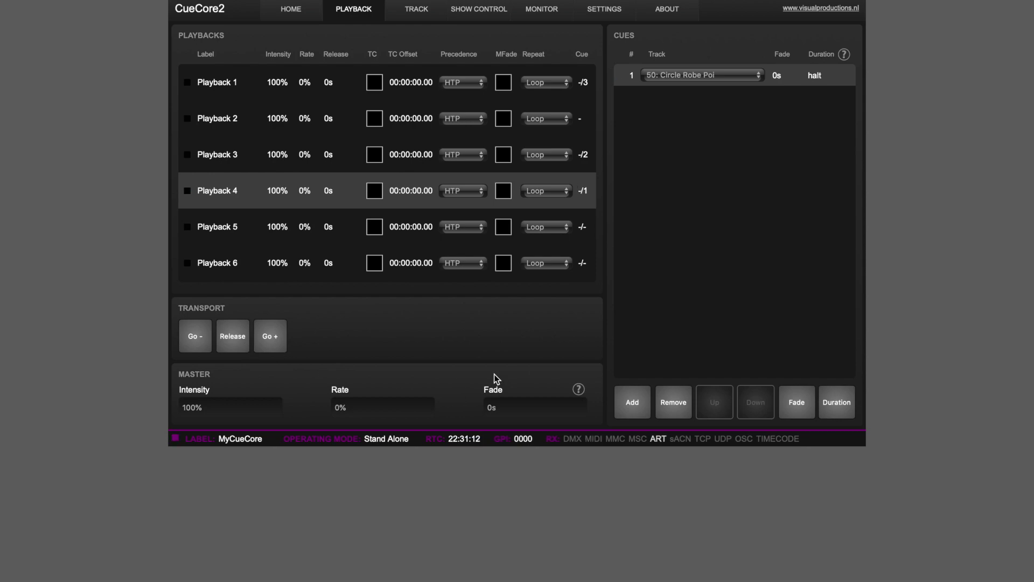